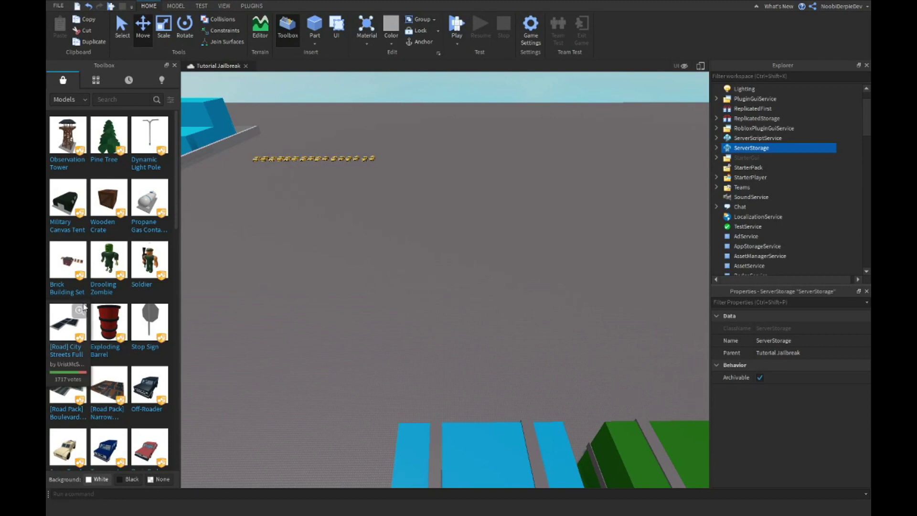
# Insert a block part on an open area of the baseplate away from the buildings.
pyautogui.click(629, 206)
pyautogui.moveTo(629, 207); pyautogui.dragTo(651, 213, button='right')
pyautogui.scroll(5, 616, 225)
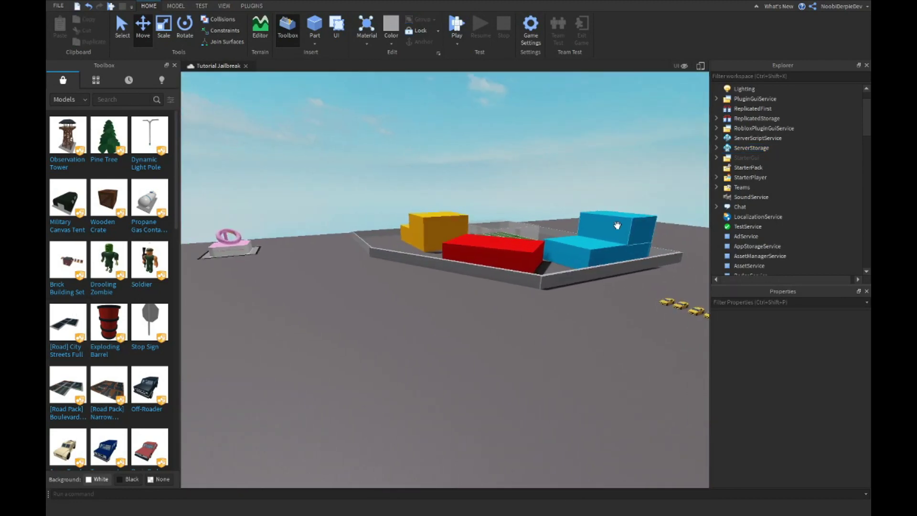
pyautogui.moveTo(600, 235); pyautogui.dragTo(463, 71, button='right')
pyautogui.press('w')
pyautogui.press('w')
pyautogui.press('w')
pyautogui.press('a')
pyautogui.press('s')
pyautogui.press('s')
pyautogui.press('w')
pyautogui.press('s')
pyautogui.press('s')
pyautogui.press('w')
pyautogui.press('w')
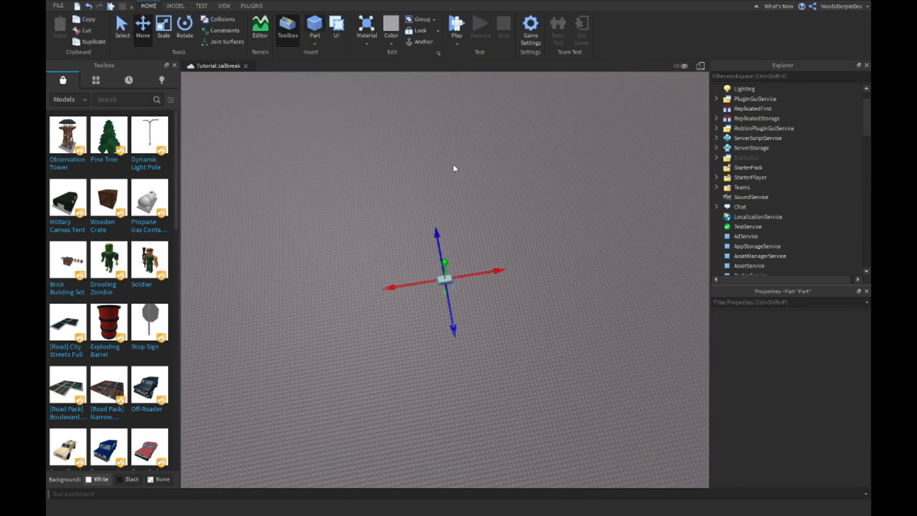
pyautogui.press('w')
pyautogui.moveTo(454, 165); pyautogui.dragTo(464, 154, button='right')
# Scale the new part up into a tall, wide block and thin it down to an upright slab.
pyautogui.hotkey('ctrl', '4')
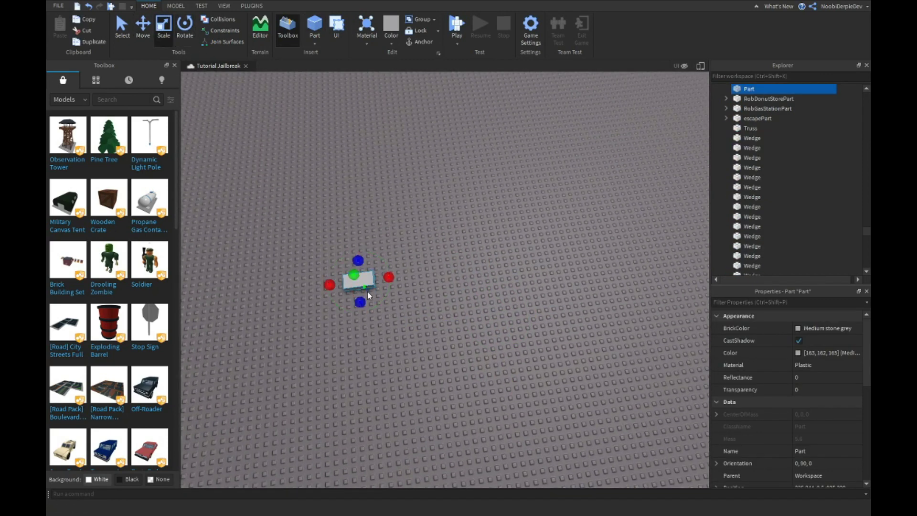
pyautogui.moveTo(352, 273); pyautogui.dragTo(476, 231)
pyautogui.click(445, 248)
pyautogui.click(386, 247)
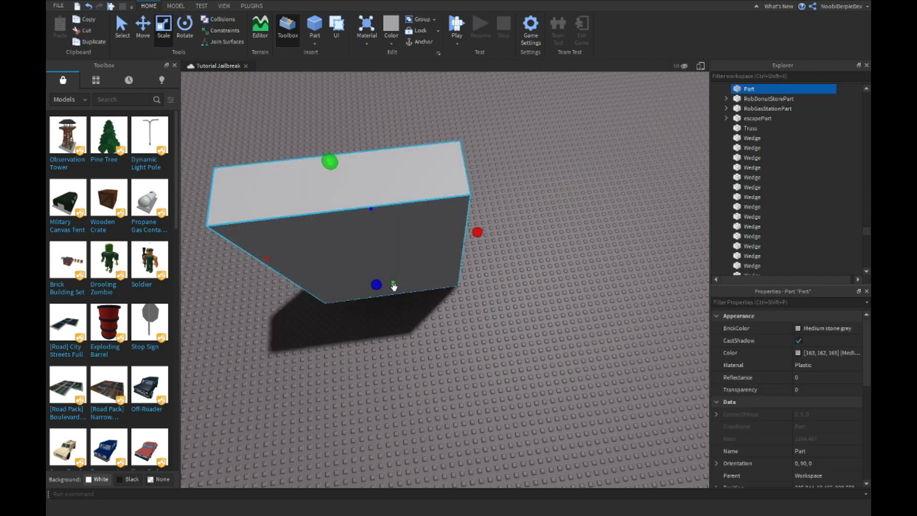
pyautogui.moveTo(377, 285); pyautogui.dragTo(371, 254)
pyautogui.moveTo(372, 254); pyautogui.dragTo(398, 313, button='right')
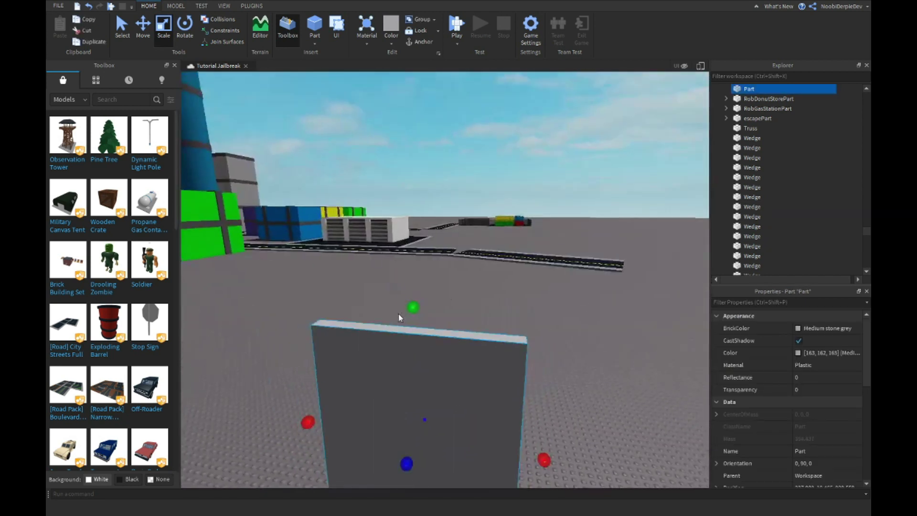
# Duplicate the slab and resize the copy to sit inset at the top and one side, deeper overall and overhanging the opposite side.
pyautogui.hotkey('ctrl', 'd')
pyautogui.keyDown('shift'); pyautogui.moveTo(412, 310); pyautogui.dragTo(425, 325); pyautogui.keyUp('shift')
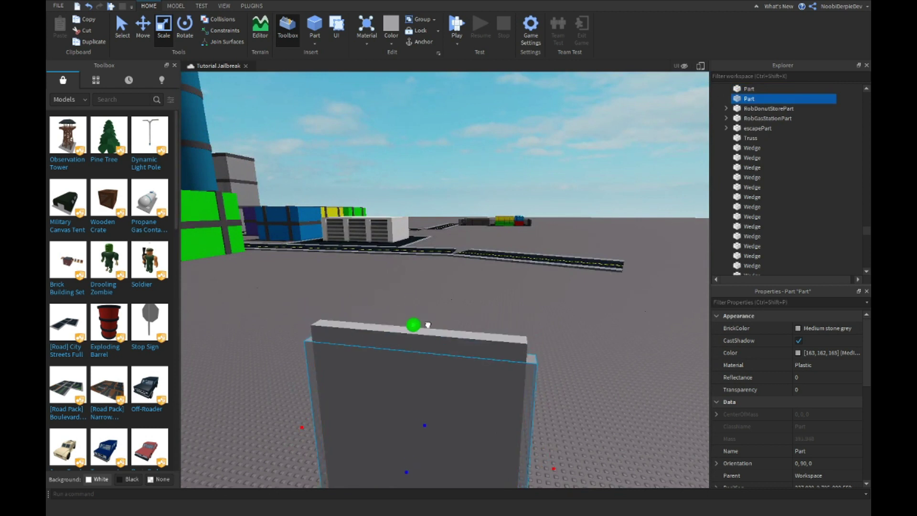
pyautogui.moveTo(424, 325); pyautogui.dragTo(427, 323, button='right')
pyautogui.press('a')
pyautogui.moveTo(340, 360); pyautogui.dragTo(367, 357)
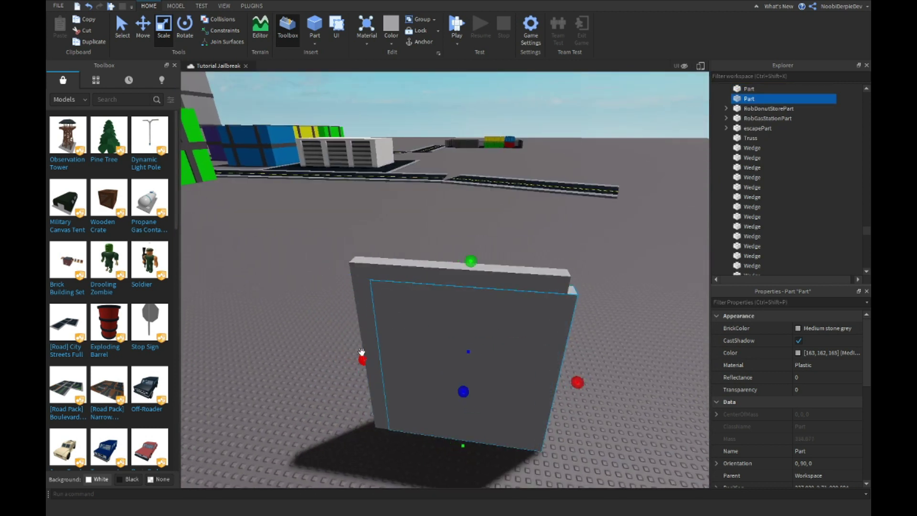
pyautogui.moveTo(464, 392); pyautogui.dragTo(464, 459)
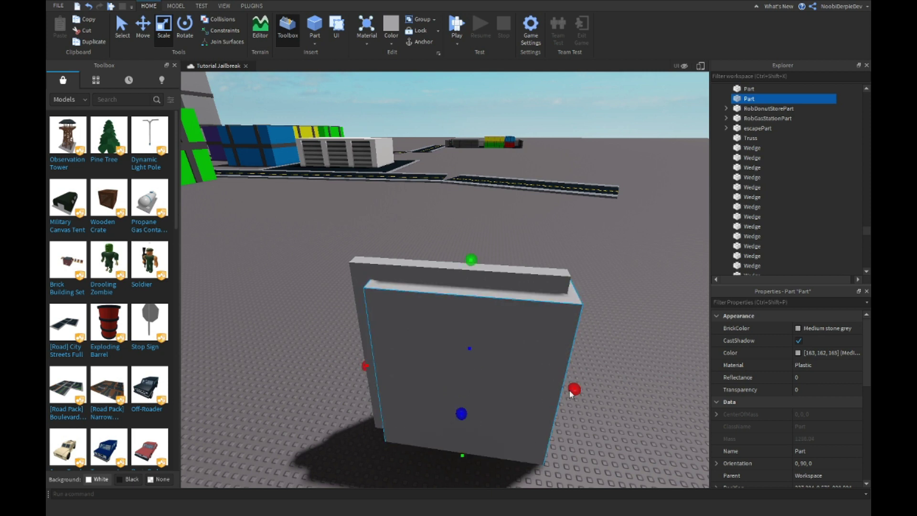
pyautogui.moveTo(576, 390); pyautogui.dragTo(608, 393)
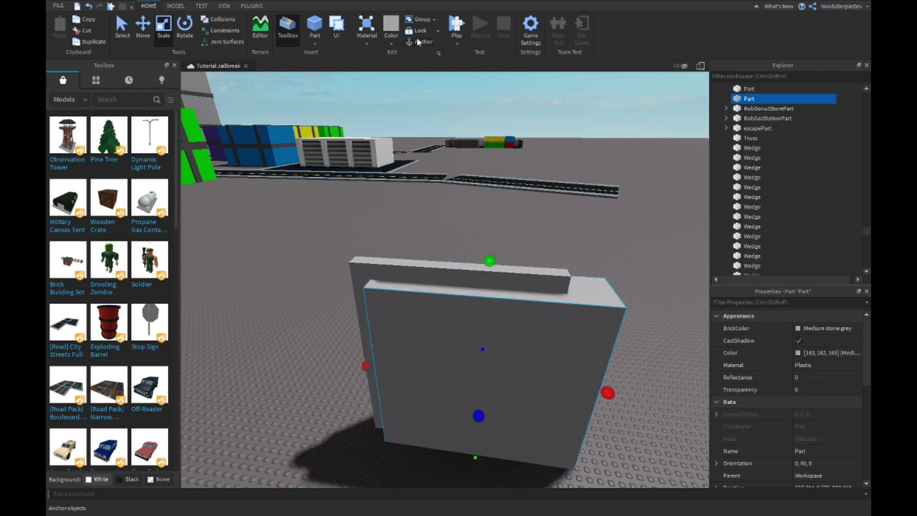
# Negate the resized copy and union it with the slab to leave a post with an overhead arm.
pyautogui.click(176, 5)
pyautogui.click(474, 30)
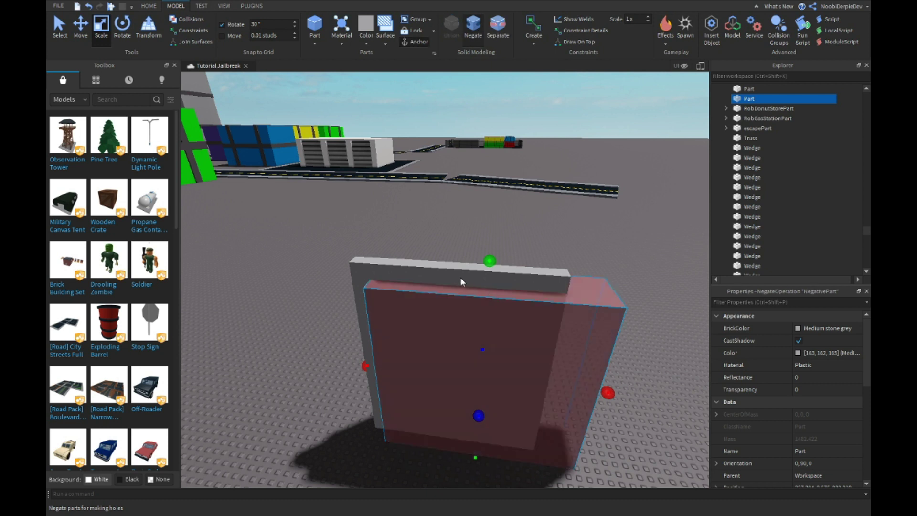
pyautogui.click(451, 30)
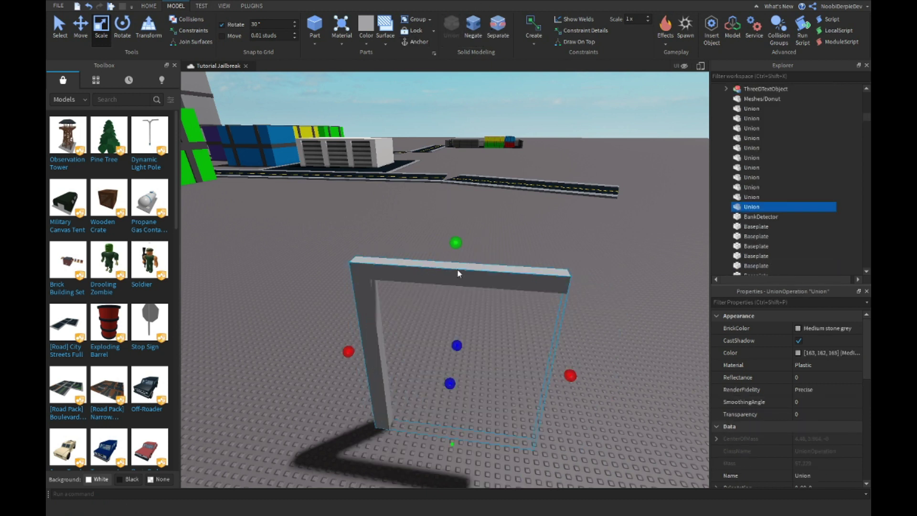
# Add a Script inside the lamp post's union.
pyautogui.moveTo(458, 272); pyautogui.dragTo(358, 288, button='right')
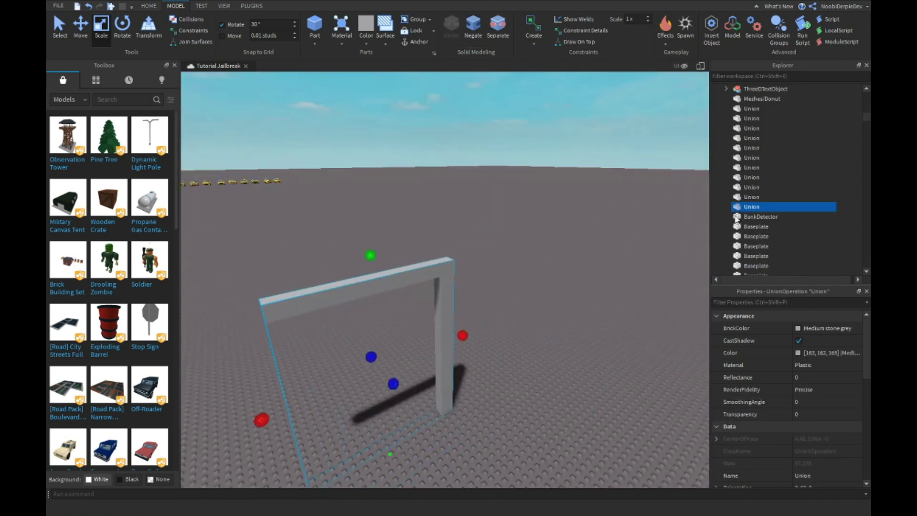
pyautogui.click(766, 207)
pyautogui.write('scr')
pyautogui.press('Down')
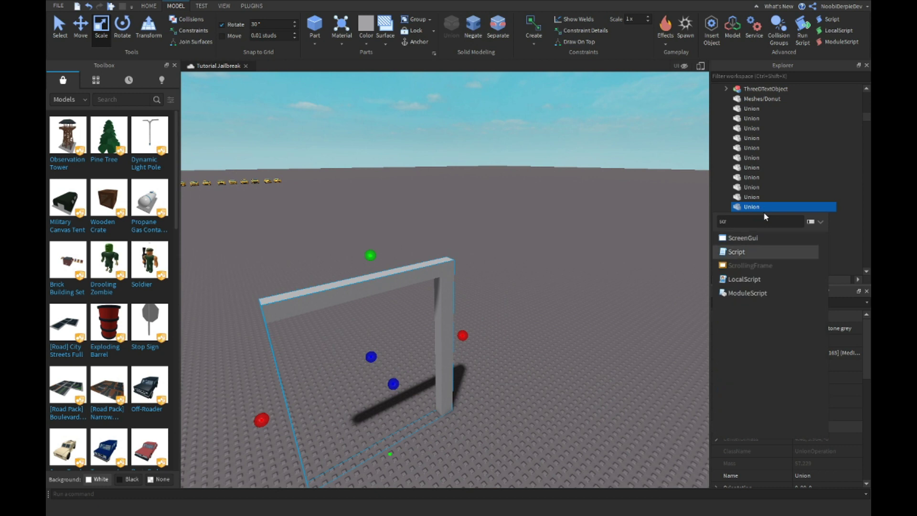
pyautogui.press('Return')
# Replace the default code with a script.Parent.Touched:Connect(function(hit) handler.
pyautogui.hotkey('ctrl', 'a')
pyautogui.write('script.Parent.Touched:Con')
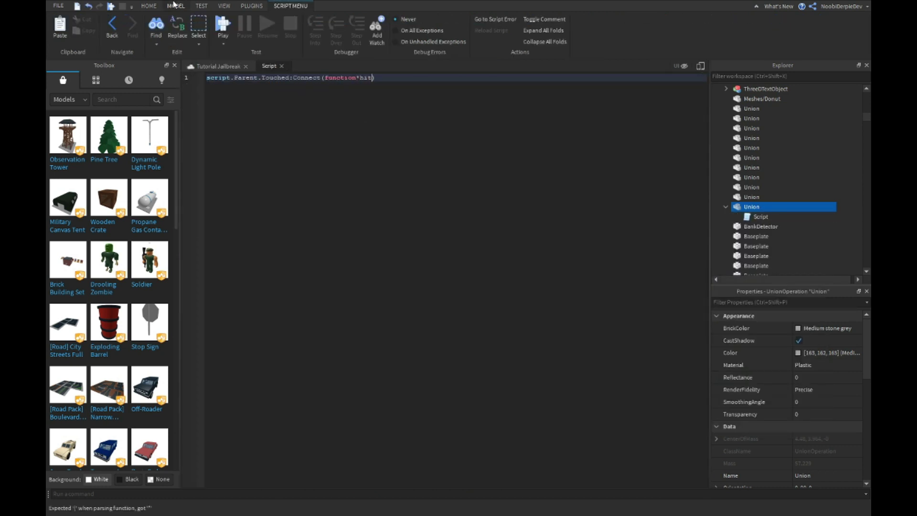
pyautogui.press('Return')
# Inside the handler, set script.Parent.Anchored = false if hit.Parent.Name is "FlatCar" or "Camaro".
pyautogui.write('if hit.Parent.Name == "FlatCar" or hit.Parent.Name == "Camaro" th')
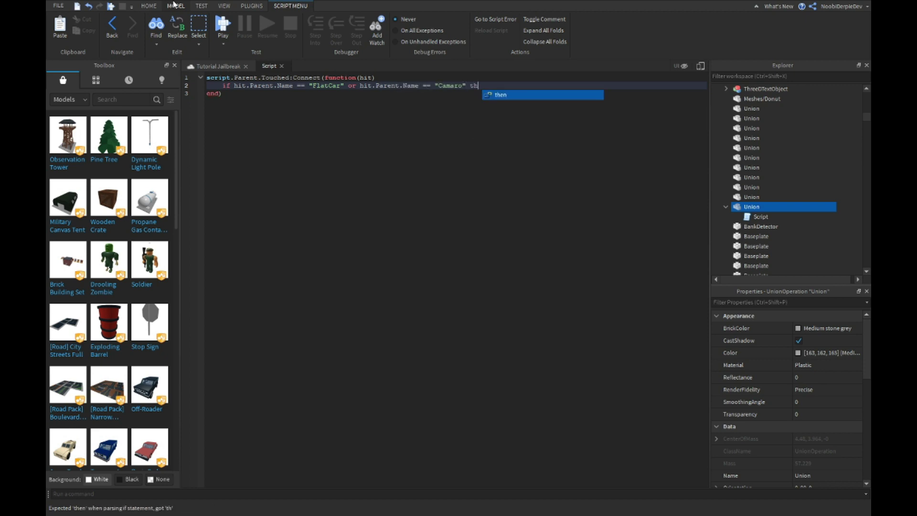
pyautogui.press('Return')
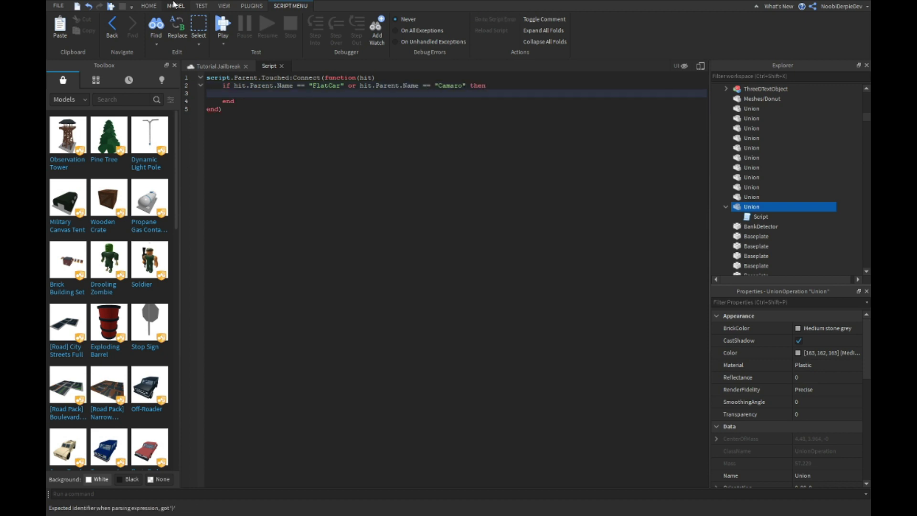
pyautogui.write('script.Parent.anchored = false')
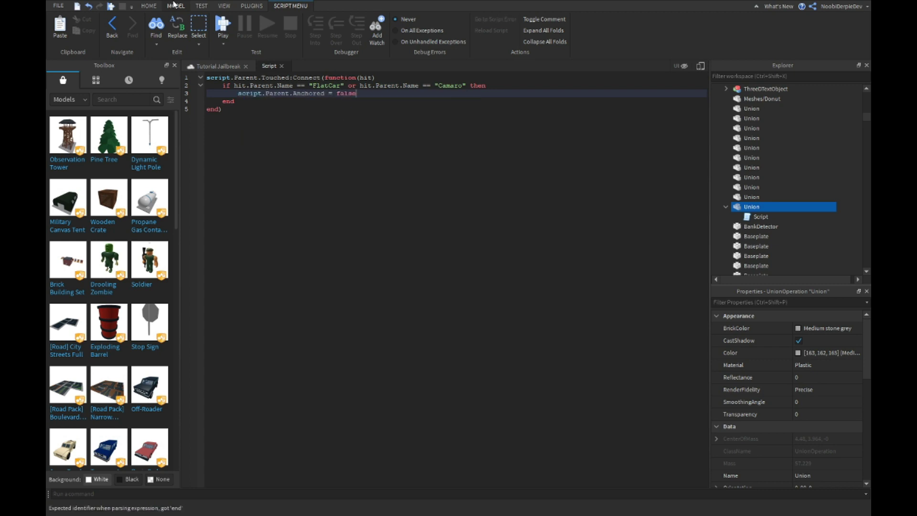
pyautogui.press('Return')
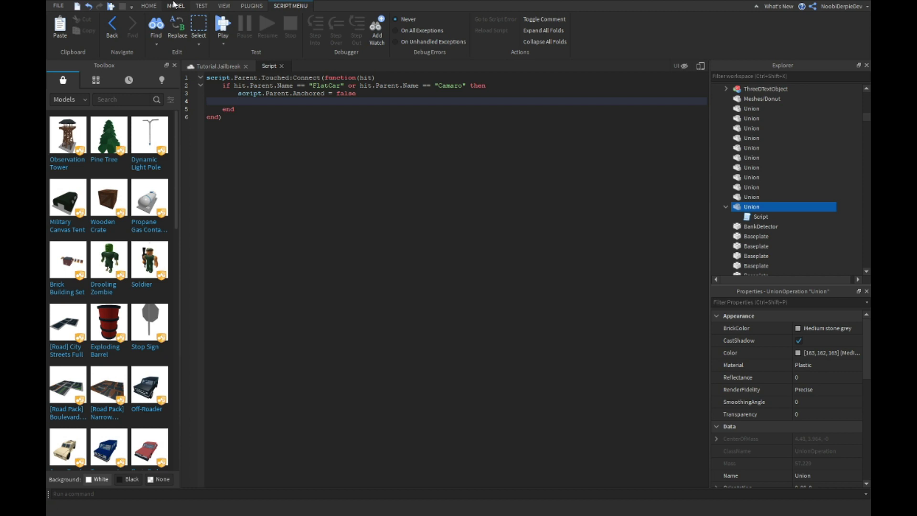
# Return to the 3D scene, duplicate the scripted lamp post and move the copy sideways along its blue axis.
pyautogui.click(210, 67)
pyautogui.moveTo(449, 329); pyautogui.dragTo(450, 237)
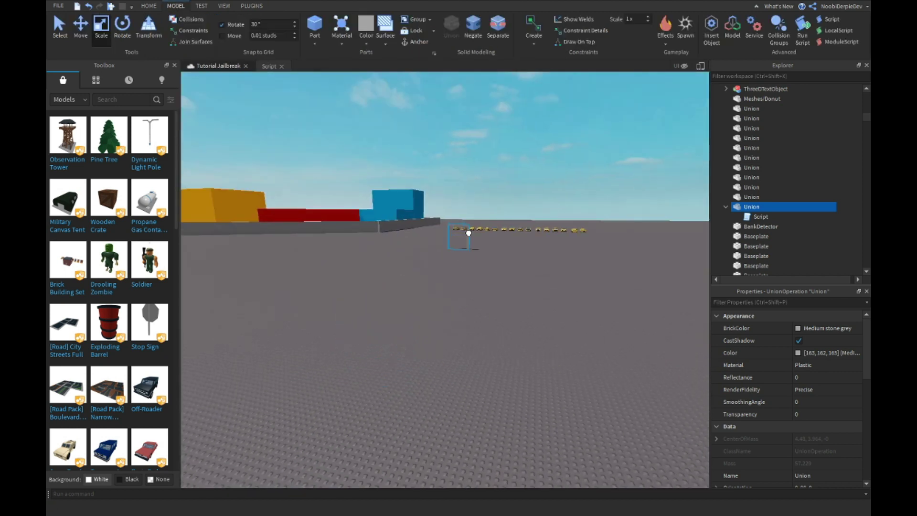
pyautogui.press('w')
pyautogui.moveTo(471, 223); pyautogui.dragTo(473, 230, button='right')
pyautogui.click(224, 5)
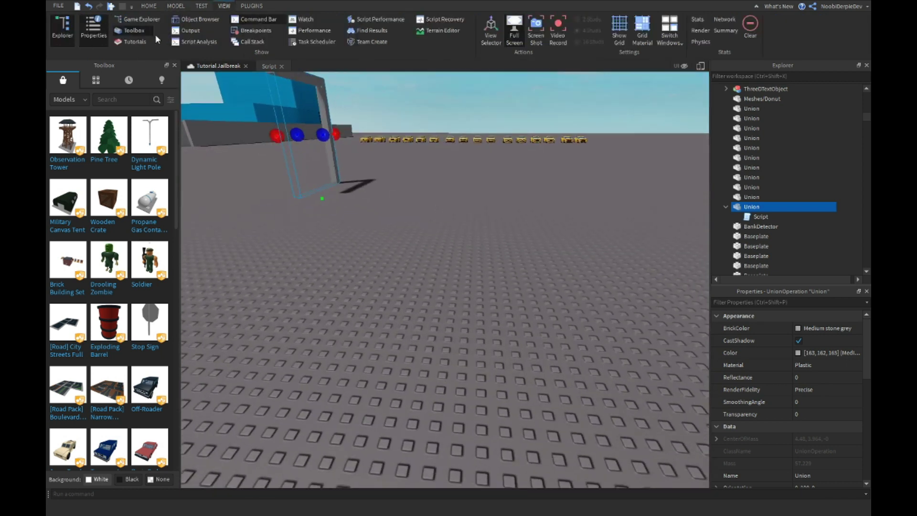
pyautogui.click(151, 6)
pyautogui.hotkey('ctrl', 'd')
pyautogui.moveTo(350, 140); pyautogui.dragTo(482, 139)
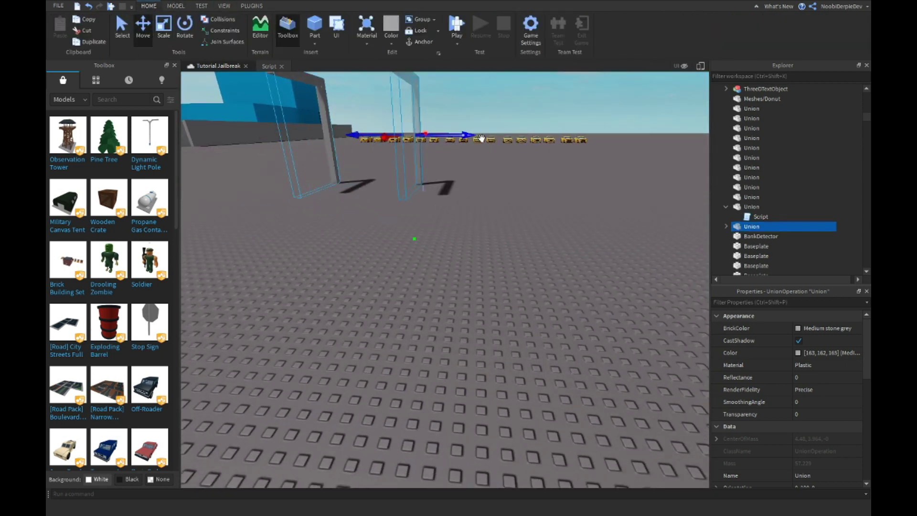
# Select both lamp posts, set them down on the baseplate and anchor them.
pyautogui.keyDown('ctrl'); pyautogui.click(412, 104); pyautogui.keyUp('ctrl')
pyautogui.scroll(-3, 427, 126)
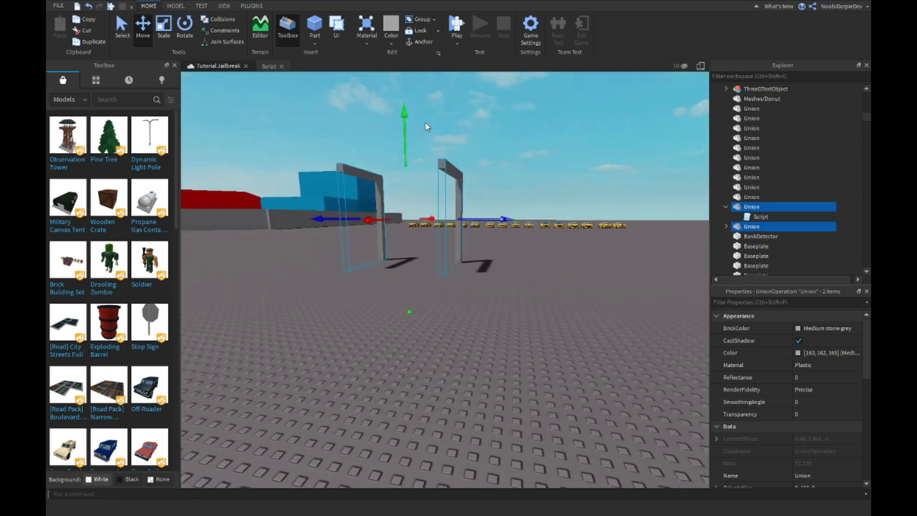
pyautogui.moveTo(407, 129); pyautogui.dragTo(263, 57)
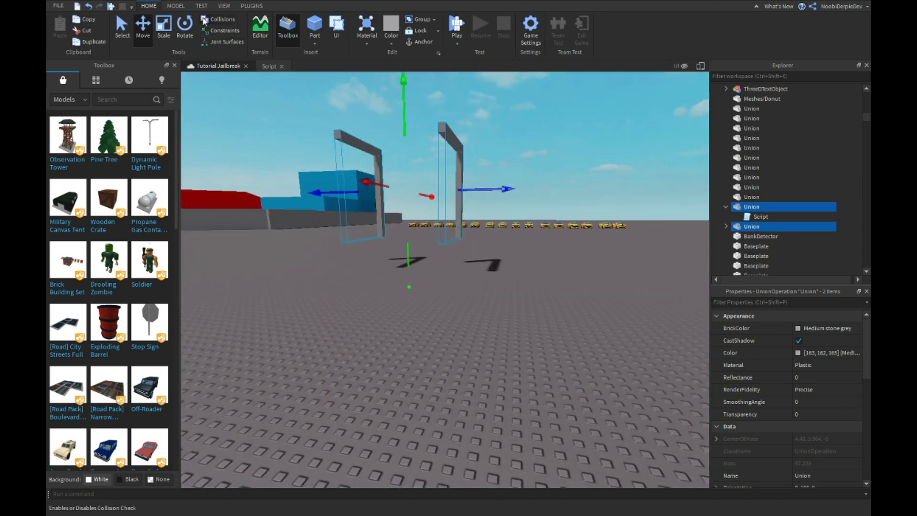
pyautogui.moveTo(403, 111); pyautogui.dragTo(415, 203)
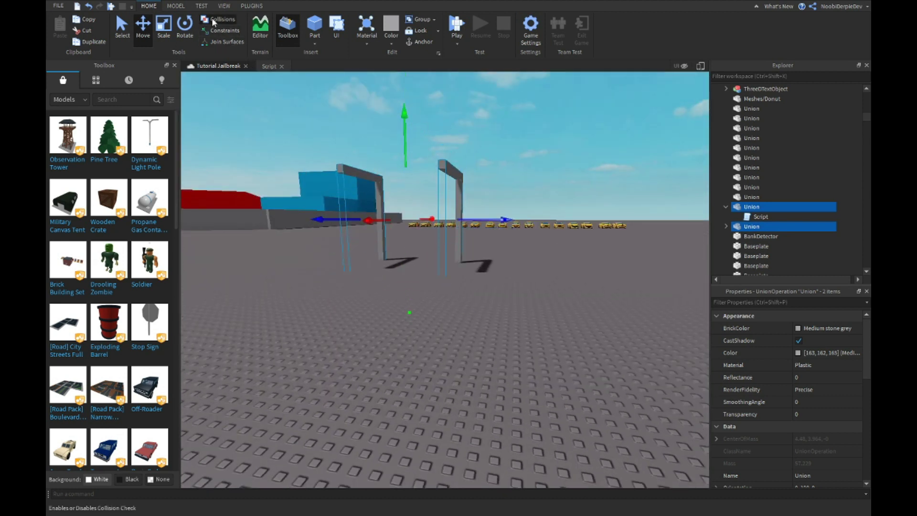
pyautogui.moveTo(436, 141); pyautogui.dragTo(459, 200, button='right')
pyautogui.scroll(-2, 437, 142)
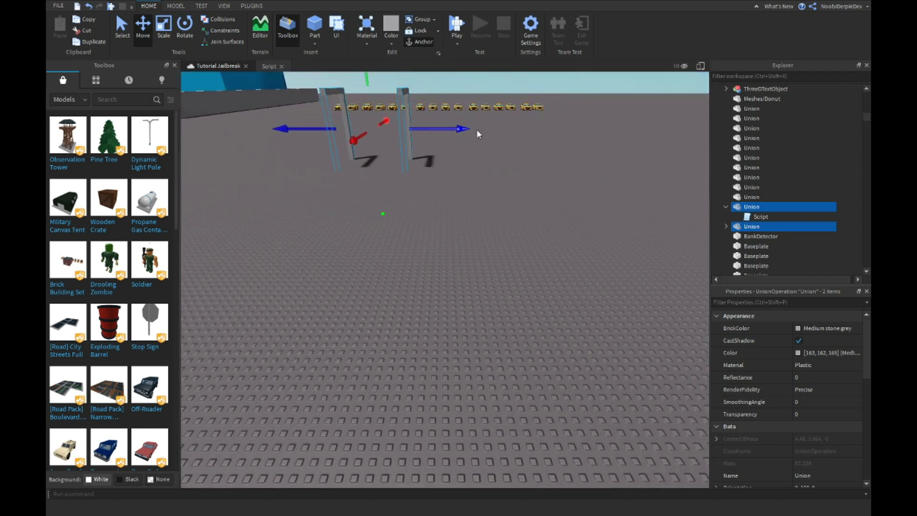
# Duplicate the lamp posts repeatedly and move each set of copies along to form one long row.
pyautogui.hotkey('ctrl', 'd')
pyautogui.moveTo(476, 129); pyautogui.dragTo(554, 125)
pyautogui.moveTo(567, 125); pyautogui.dragTo(567, 127, button='right')
pyautogui.scroll(-3, 568, 125)
pyautogui.click(543, 137)
pyautogui.press('a')
pyautogui.moveTo(262, 136); pyautogui.dragTo(511, 255)
pyautogui.moveTo(511, 254); pyautogui.dragTo(448, 256, button='right')
pyautogui.hotkey('ctrl', 'd')
pyautogui.moveTo(448, 257); pyautogui.dragTo(517, 214)
pyautogui.moveTo(517, 214); pyautogui.dragTo(494, 225, button='right')
pyautogui.hotkey('ctrl', 'd')
pyautogui.moveTo(469, 217); pyautogui.dragTo(552, 154)
# Start a play test from the camera position beside the row of yellow cars.
pyautogui.moveTo(554, 232); pyautogui.dragTo(454, 205, button='right')
pyautogui.scroll(3, 454, 204)
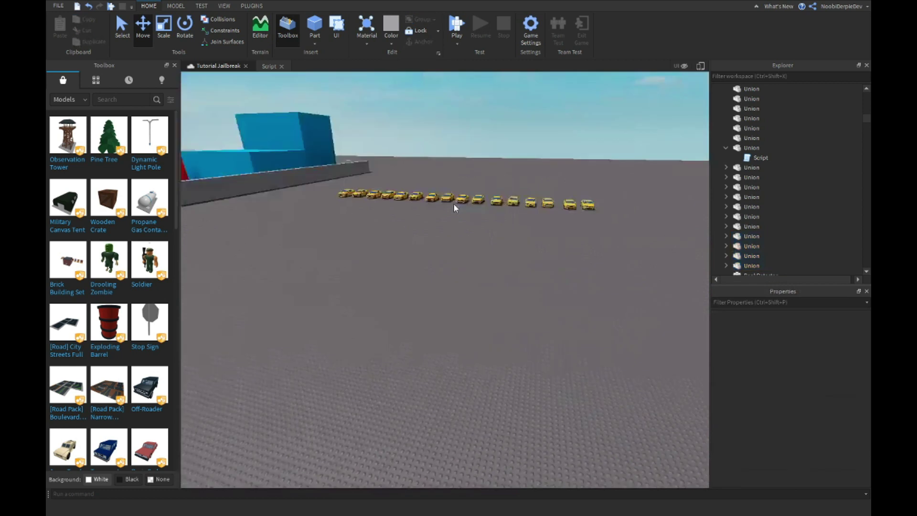
pyautogui.press('w')
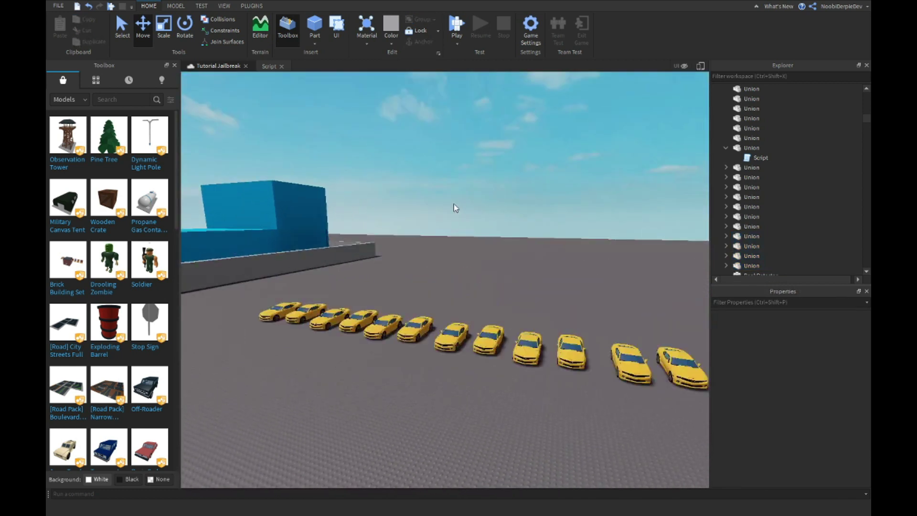
pyautogui.press('w')
pyautogui.moveTo(454, 204)
pyautogui.mouseDown(button='right')
pyautogui.moveTo(445, 197)
pyautogui.moveTo(470, 200)
pyautogui.mouseUp(button='right')
pyautogui.scroll(-3, 632, 179)
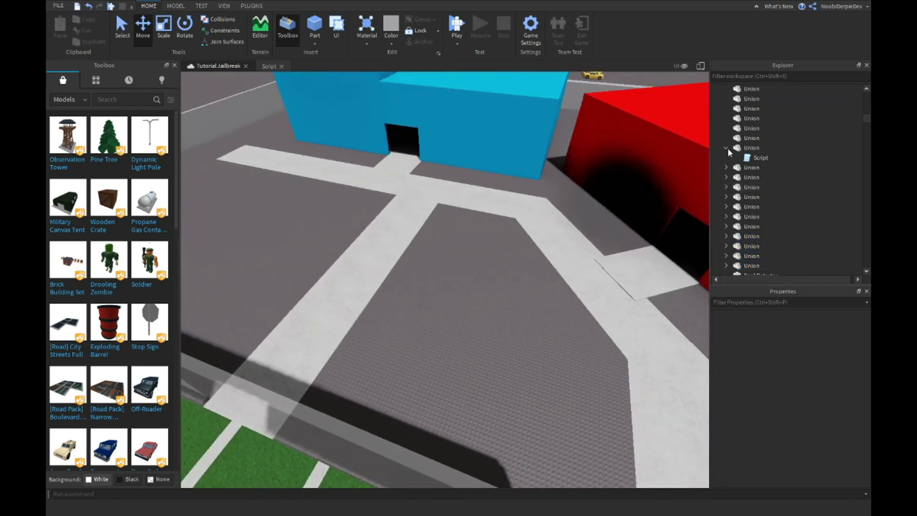
pyautogui.click(727, 147)
pyautogui.press('w')
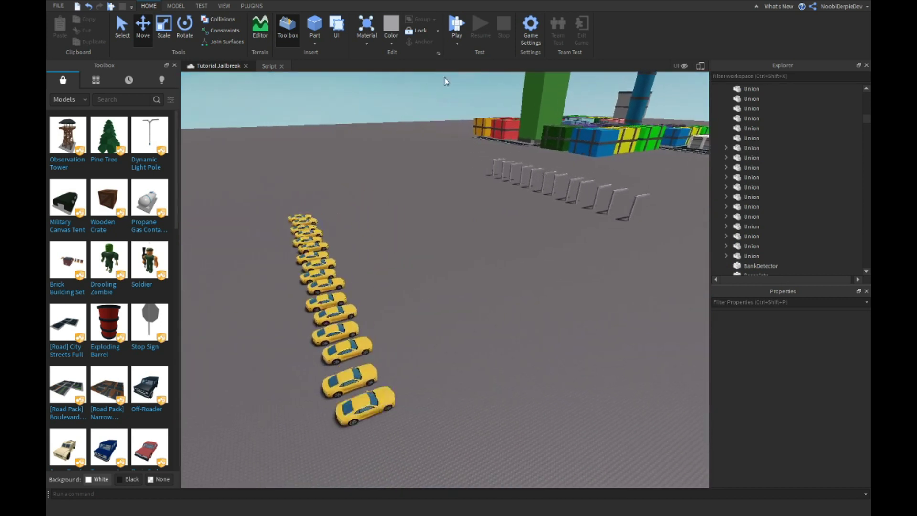
pyautogui.click(454, 44)
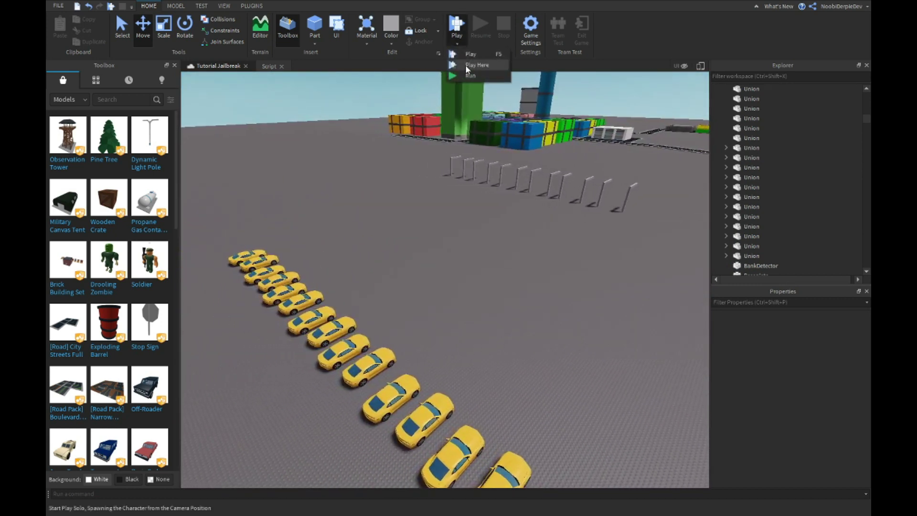
pyautogui.click(466, 65)
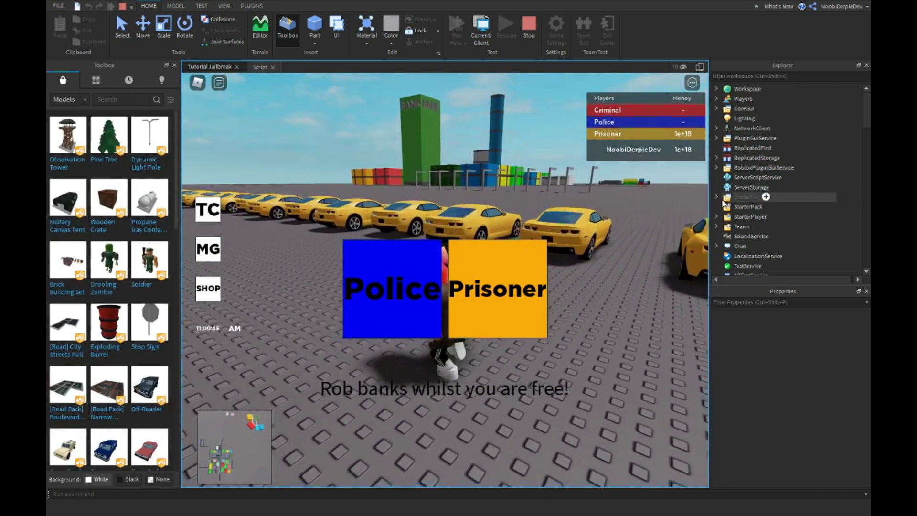
# Delete TeamChangeGui from the player's PlayerGui in the running test.
pyautogui.click(716, 89)
pyautogui.click(716, 89)
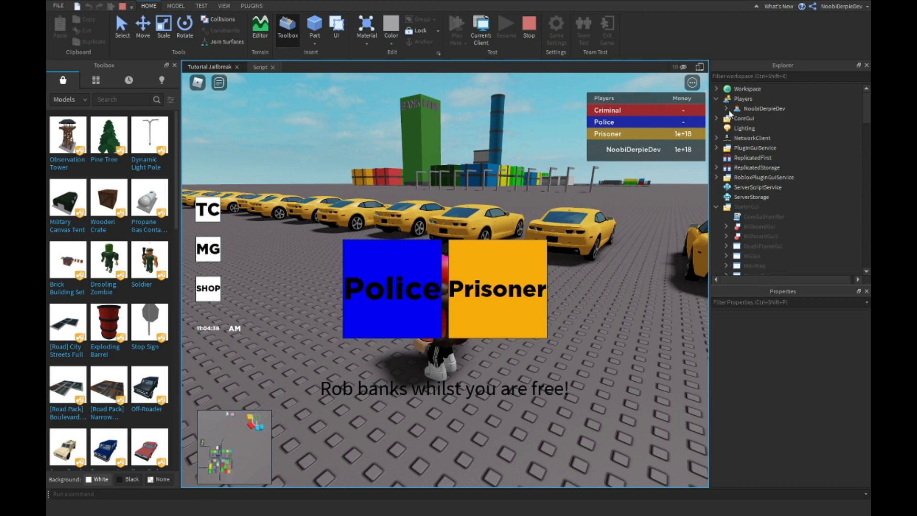
pyautogui.click(726, 109)
pyautogui.click(736, 168)
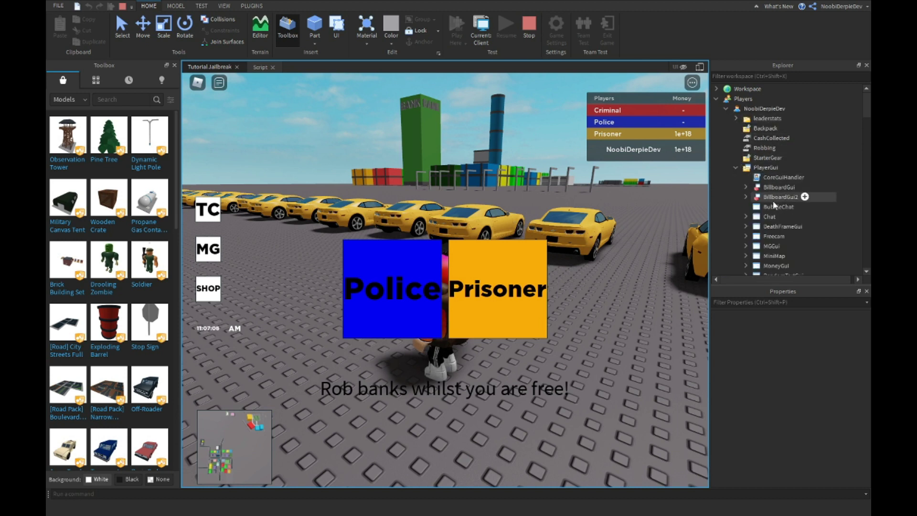
pyautogui.scroll(-2, 764, 221)
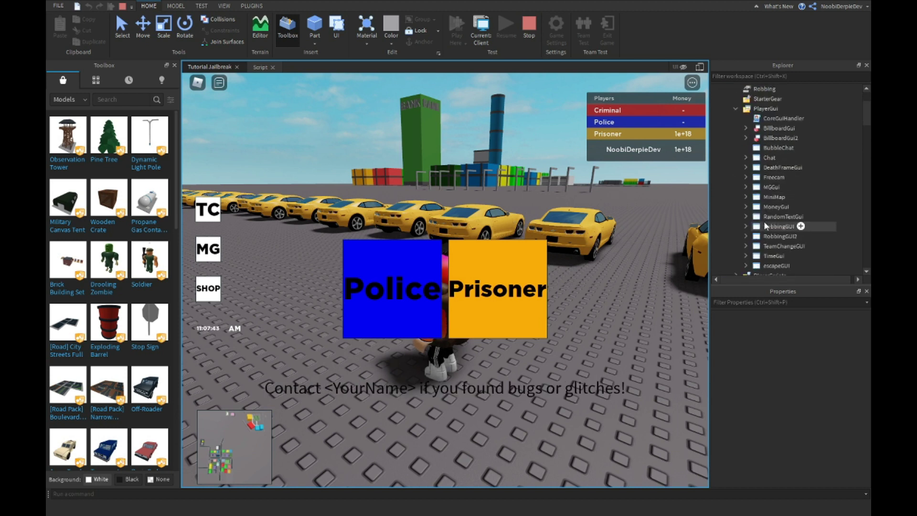
pyautogui.click(766, 246)
pyautogui.press('Delete')
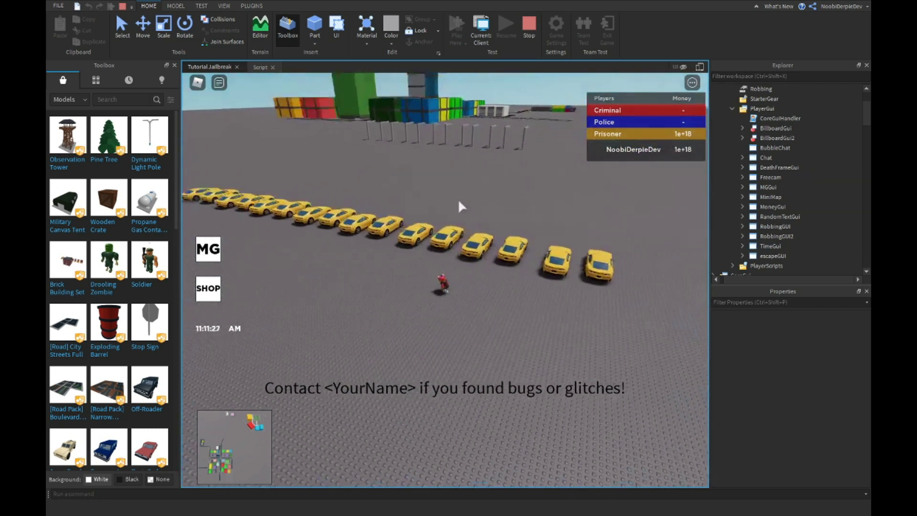
# Walk the character over to the row of parked yellow cars and get into one of them.
pyautogui.moveTo(457, 198); pyautogui.dragTo(454, 206, button='right')
pyautogui.scroll(2, 456, 203)
pyautogui.press('w')
pyautogui.press('space')
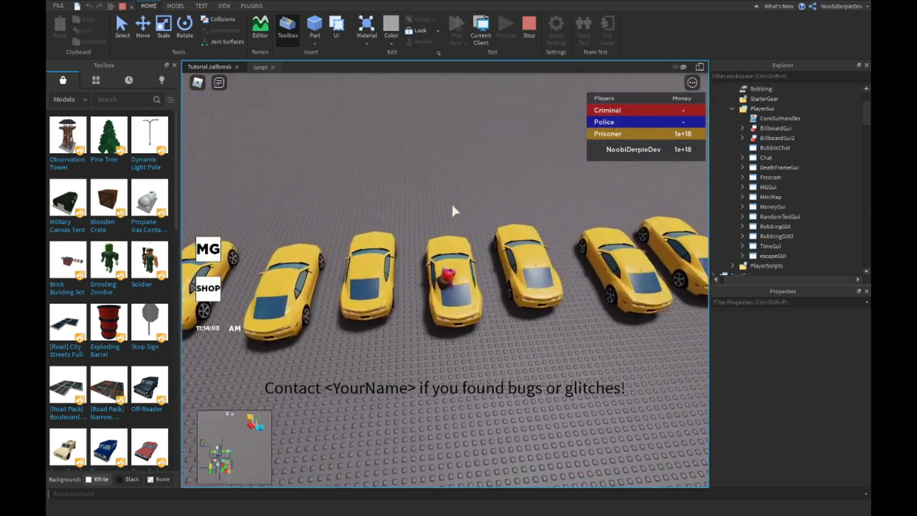
pyautogui.press('w')
pyautogui.moveTo(453, 206); pyautogui.dragTo(453, 206, button='right')
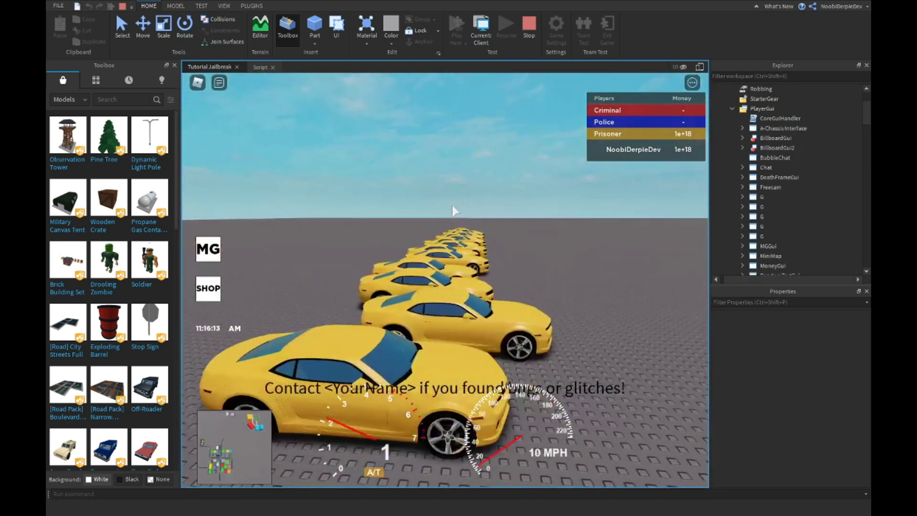
# Drive the yellow car out of the parked row, loop around the other cars and head for the lamp posts.
pyautogui.press('s')
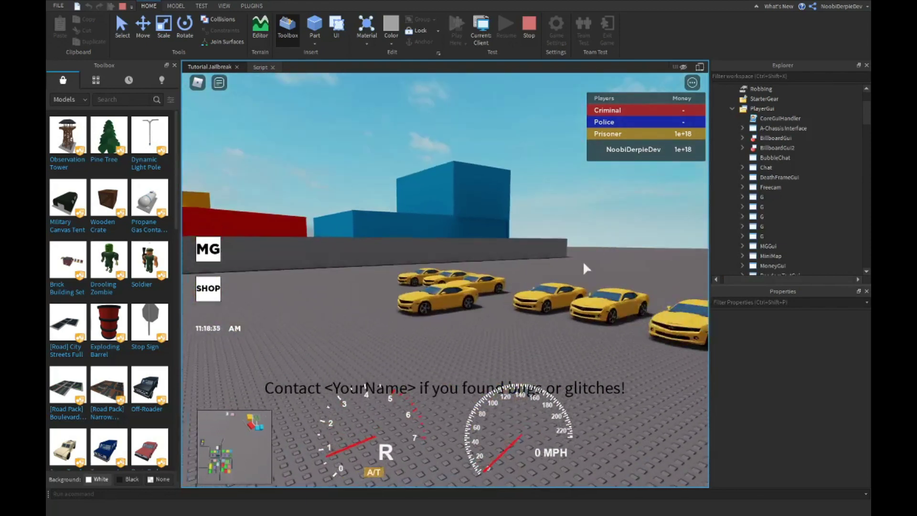
pyautogui.press('w')
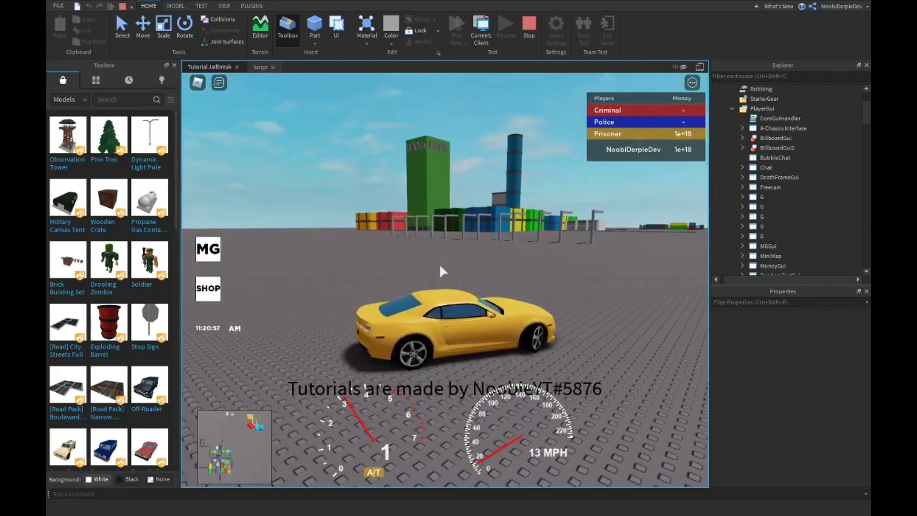
pyautogui.press('a')
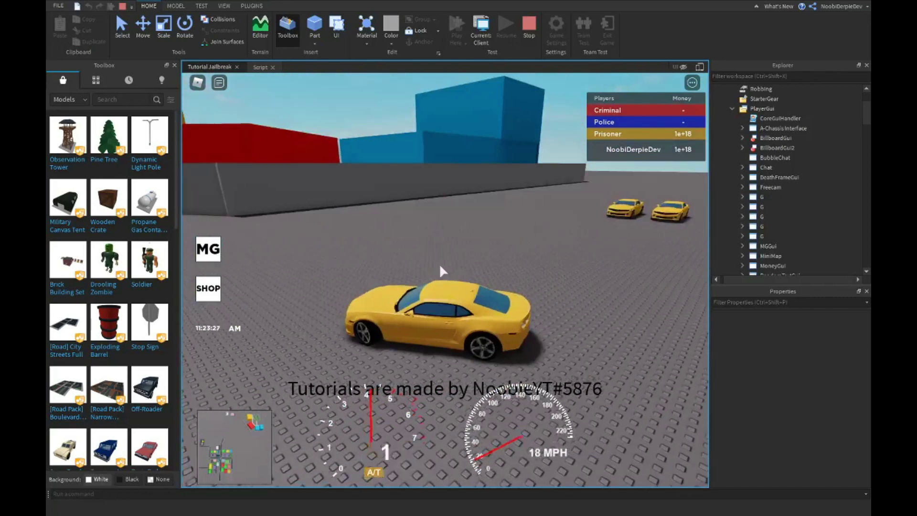
pyautogui.press('d')
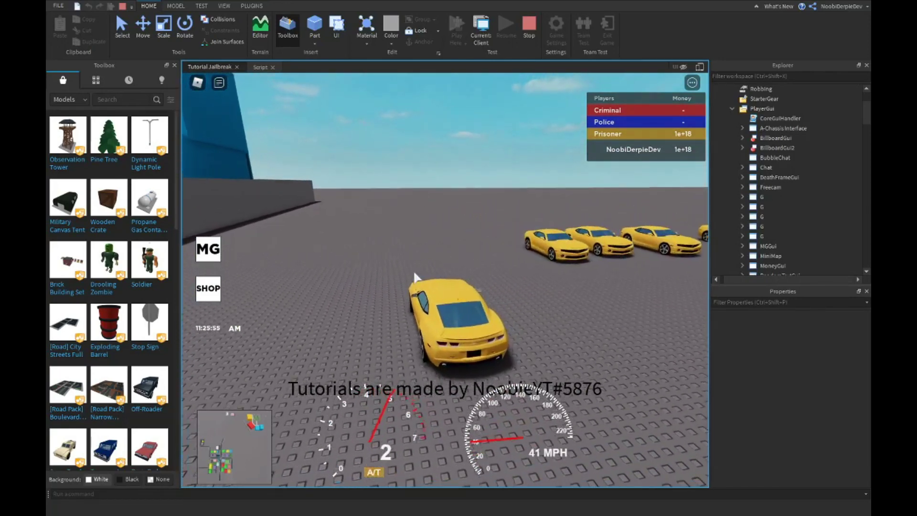
pyautogui.press('a')
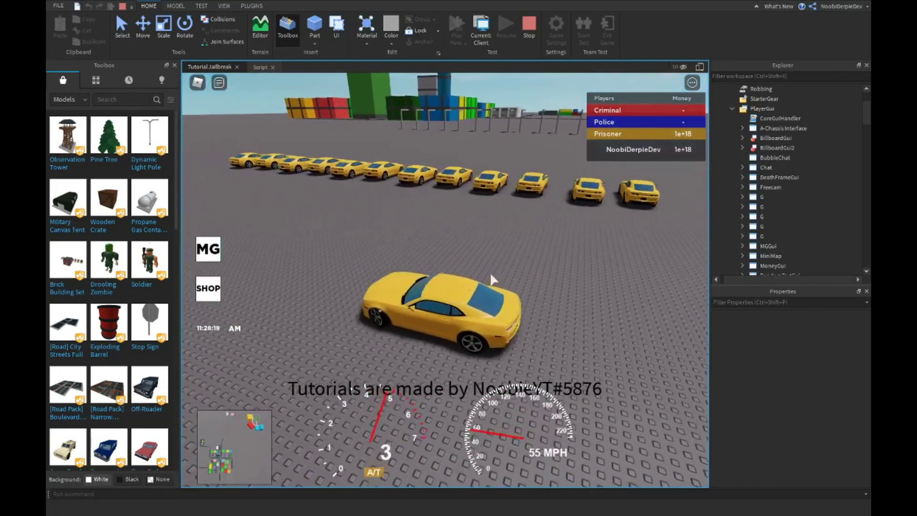
pyautogui.press('d')
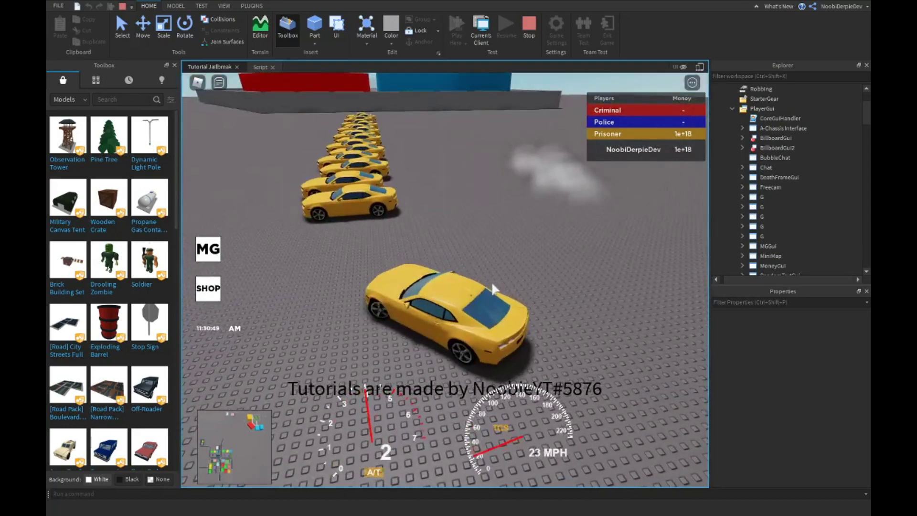
pyautogui.press('a')
pyautogui.press('w')
pyautogui.scroll(-3, 492, 283)
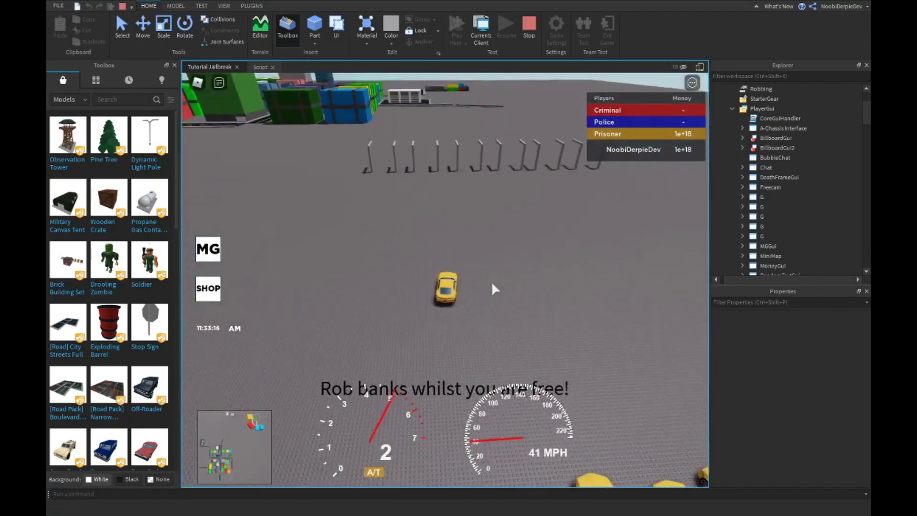
# Drive the car into the middle of the lamp post row to test the collision.
pyautogui.press('w')
pyautogui.scroll(3, 491, 282)
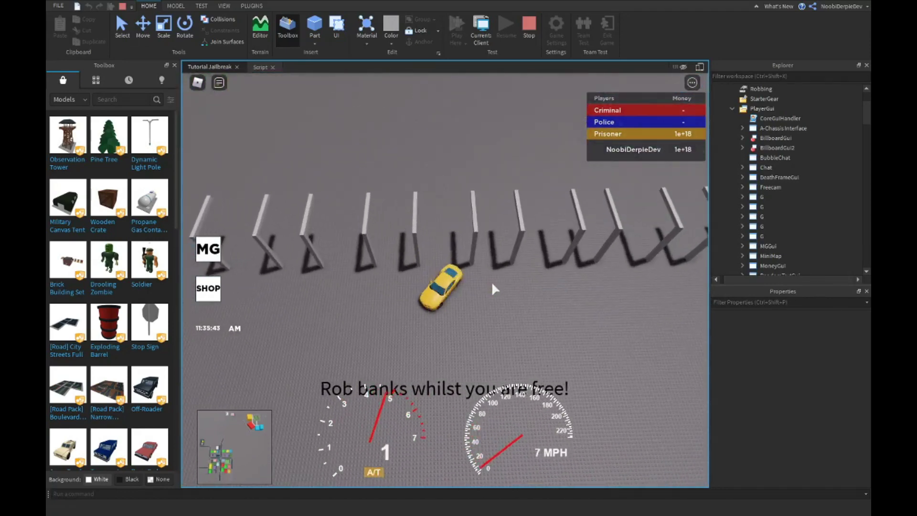
pyautogui.press('w')
pyautogui.scroll(4, 492, 288)
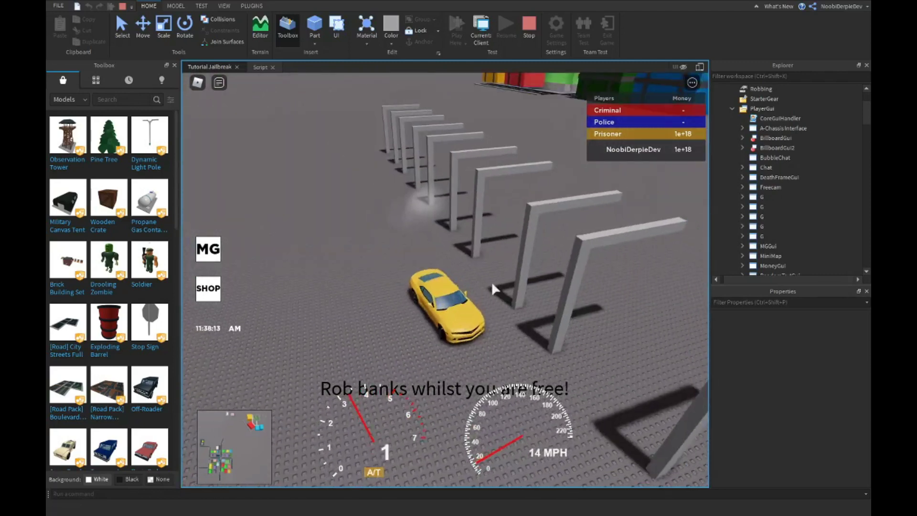
# Circle back and ram more lamp posts in the row, reversing away from the post that was hit.
pyautogui.press('w')
pyautogui.press('d')
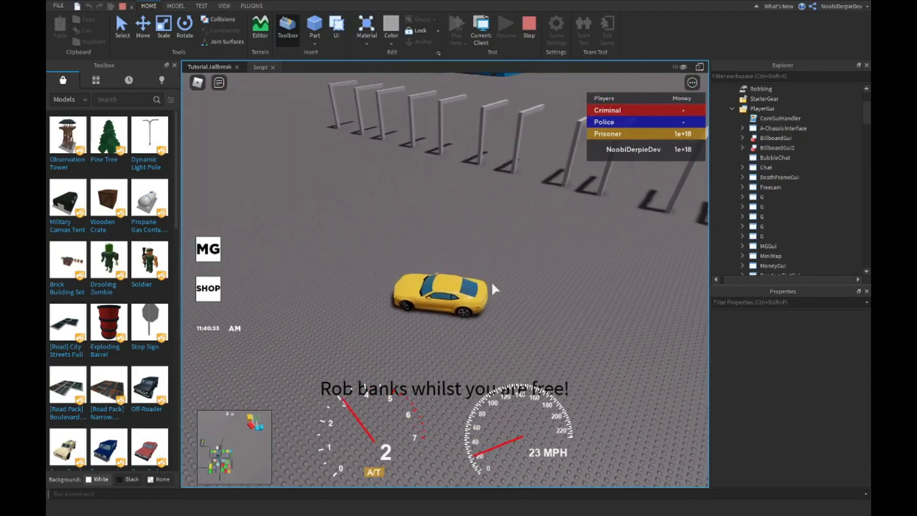
pyautogui.press('d')
pyautogui.press('w')
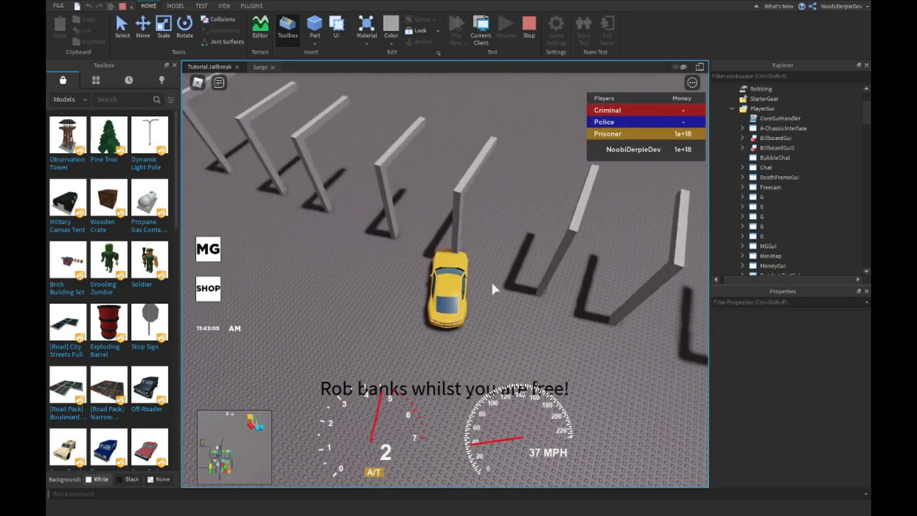
pyautogui.press('a')
pyautogui.moveTo(492, 284); pyautogui.dragTo(514, 281, button='right')
pyautogui.press('a')
pyautogui.press('w')
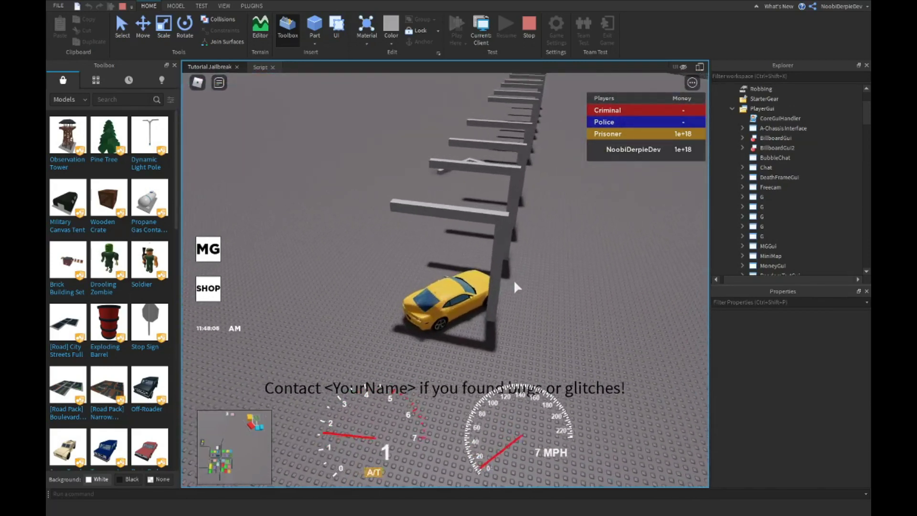
pyautogui.press('s')
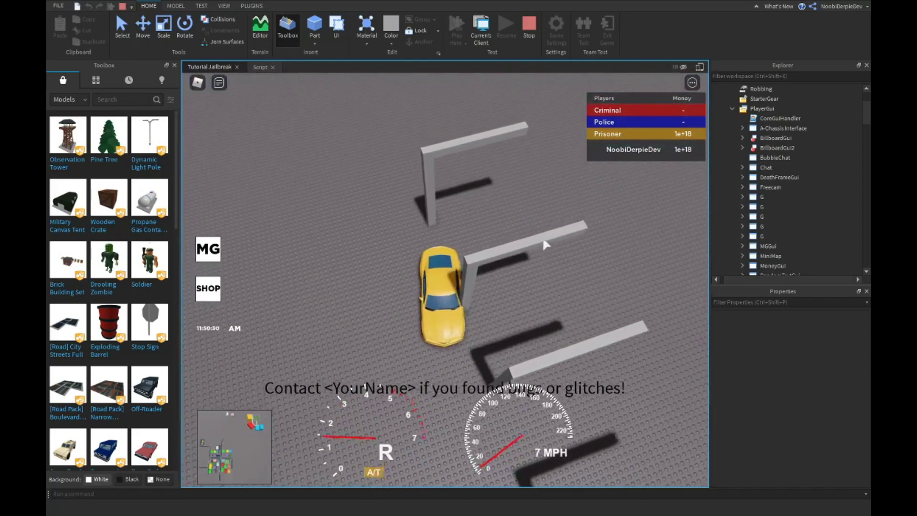
# Turn the car around on the open ground and drive at speed into the lamp post at the end of the row.
pyautogui.moveTo(543, 239); pyautogui.dragTo(529, 242, button='right')
pyautogui.press('w')
pyautogui.press('w')
pyautogui.press('w')
pyautogui.press('a')
pyautogui.press('d')
pyautogui.press('d')
pyautogui.press('w')
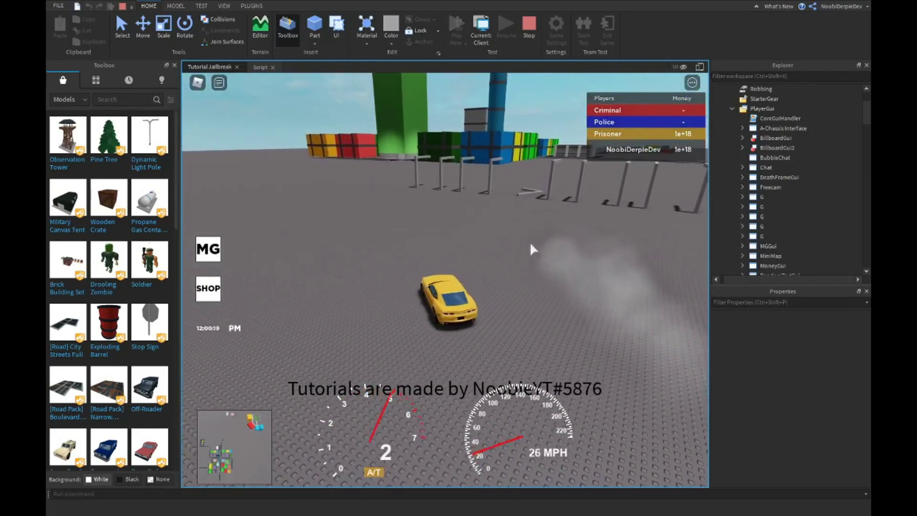
pyautogui.press('w')
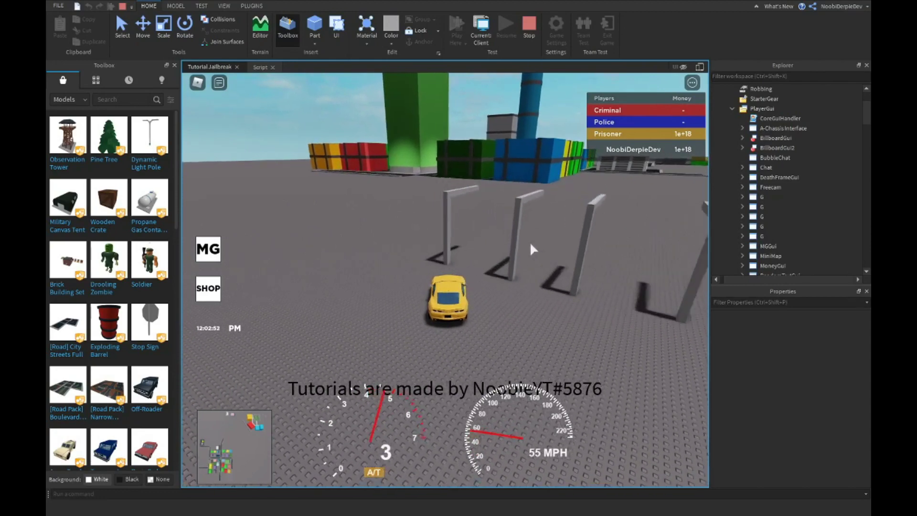
pyautogui.press('a')
pyautogui.press('w')
pyautogui.moveTo(530, 243); pyautogui.dragTo(530, 243, button='right')
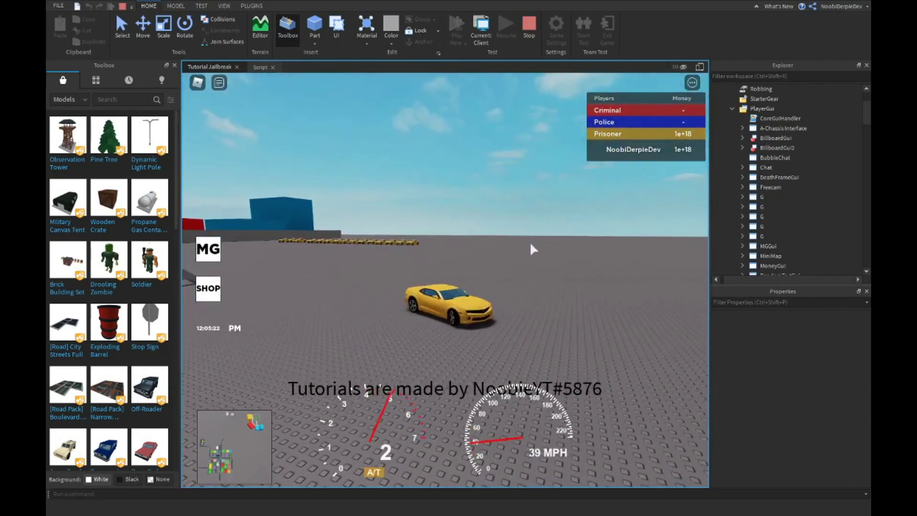
# Turn around behind the lamp posts and drive back through the row from the opposite side.
pyautogui.moveTo(530, 244); pyautogui.dragTo(530, 244, button='right')
pyautogui.scroll(-1, 530, 243)
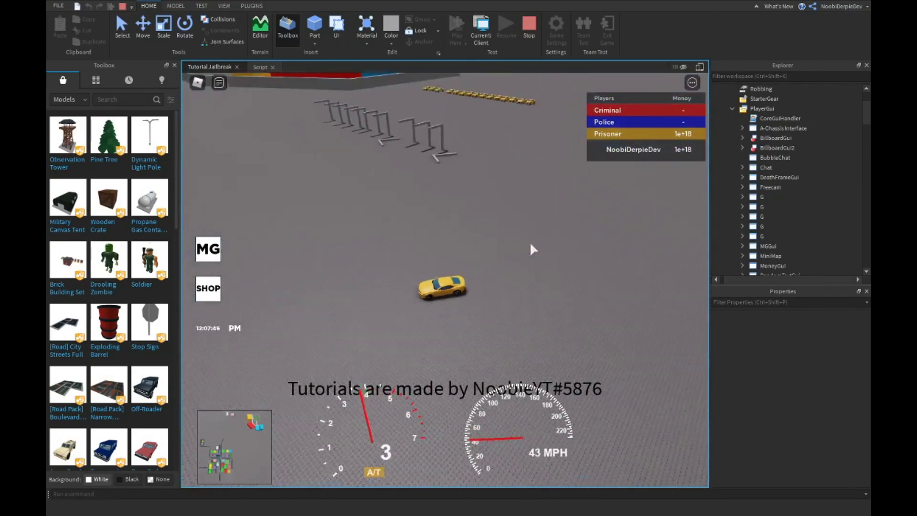
pyautogui.scroll(2, 530, 244)
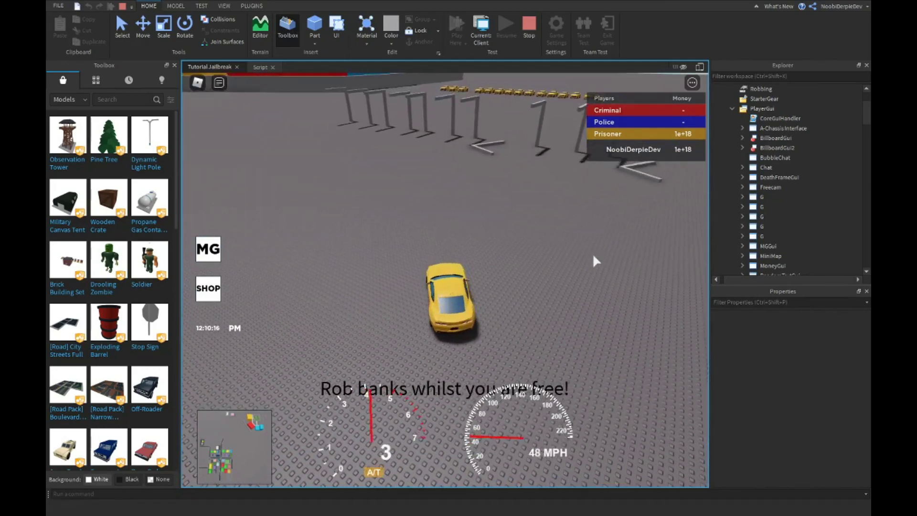
pyautogui.press('w')
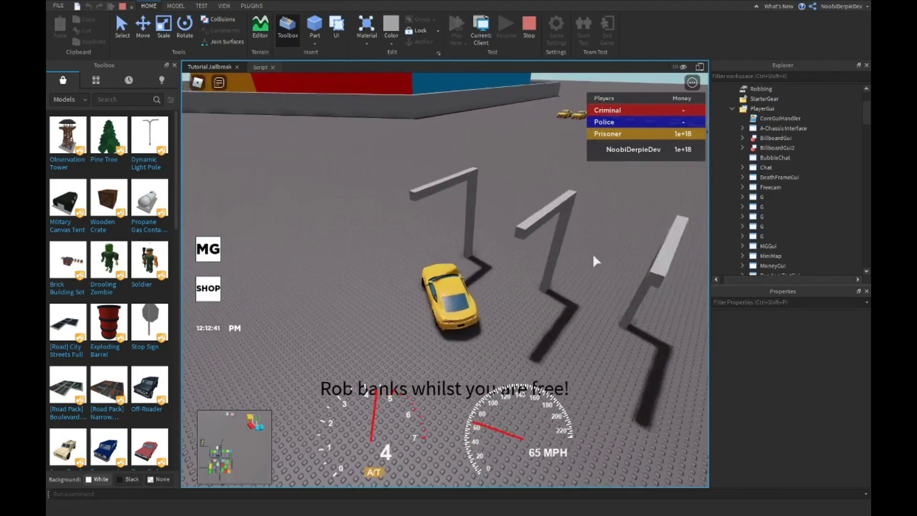
pyautogui.press('a')
pyautogui.moveTo(593, 255); pyautogui.dragTo(593, 256, button='right')
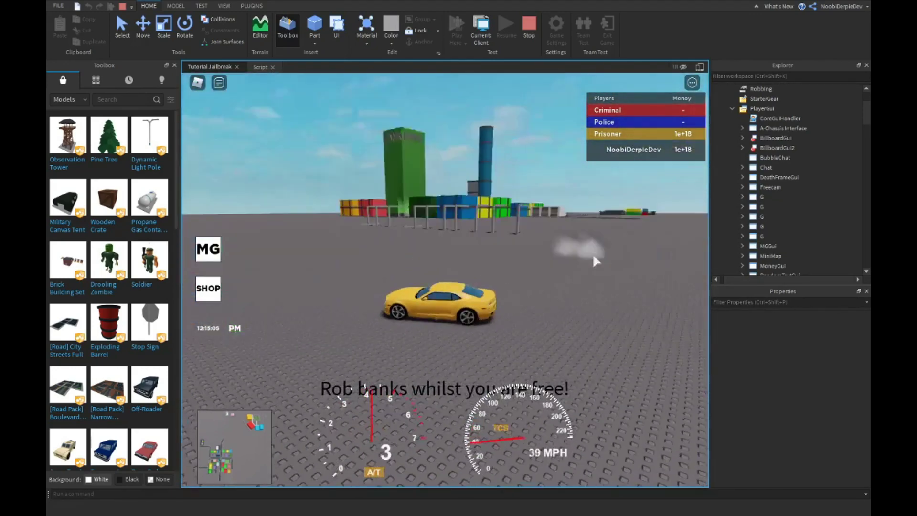
# Swing the car around toward the lamp posts once more and stop the play test.
pyautogui.press('d')
pyautogui.press('w')
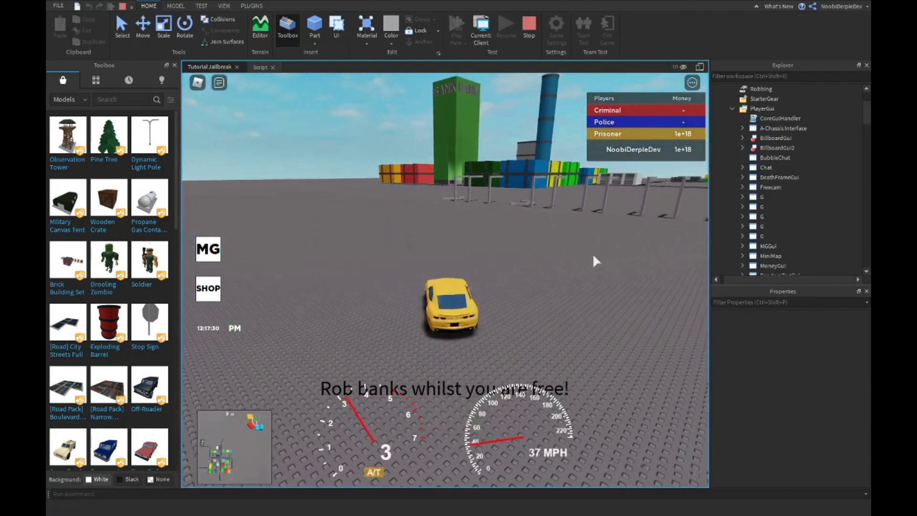
pyautogui.press('w')
pyautogui.press('a')
pyautogui.press('a')
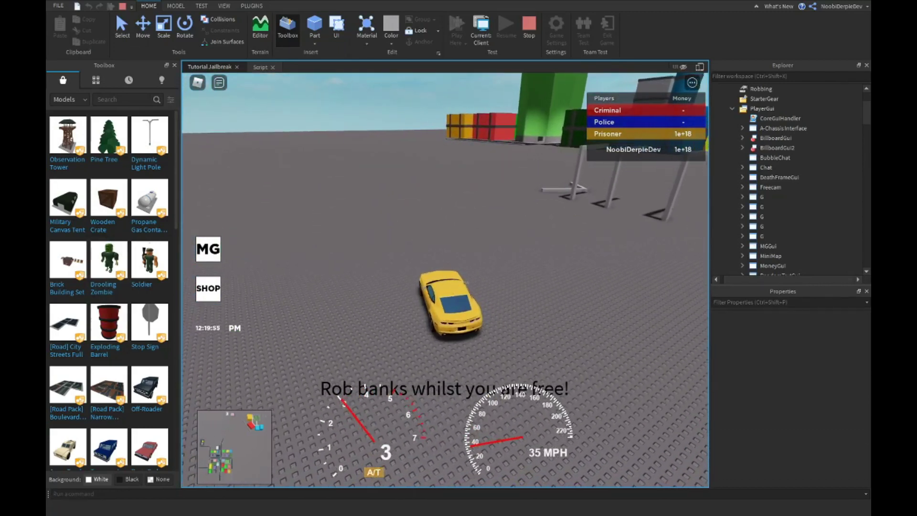
pyautogui.hotkey('shift', 'F5')
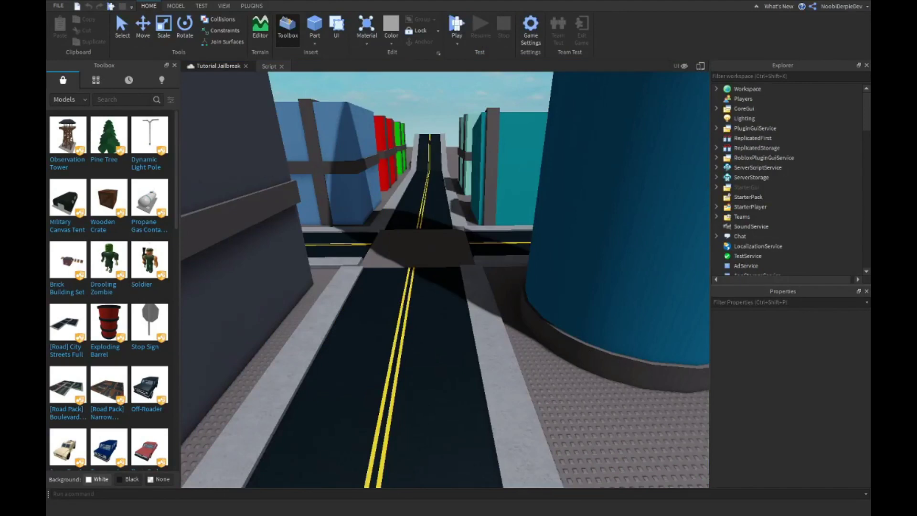
# Go to the sidewalk along the city road and search the model library for "noob".
pyautogui.moveTo(434, 202); pyautogui.dragTo(379, 198, button='right')
pyautogui.press('w')
pyautogui.press('w')
pyautogui.scroll(-4, 139, 270)
pyautogui.scroll(5, 138, 268)
pyautogui.click(107, 100)
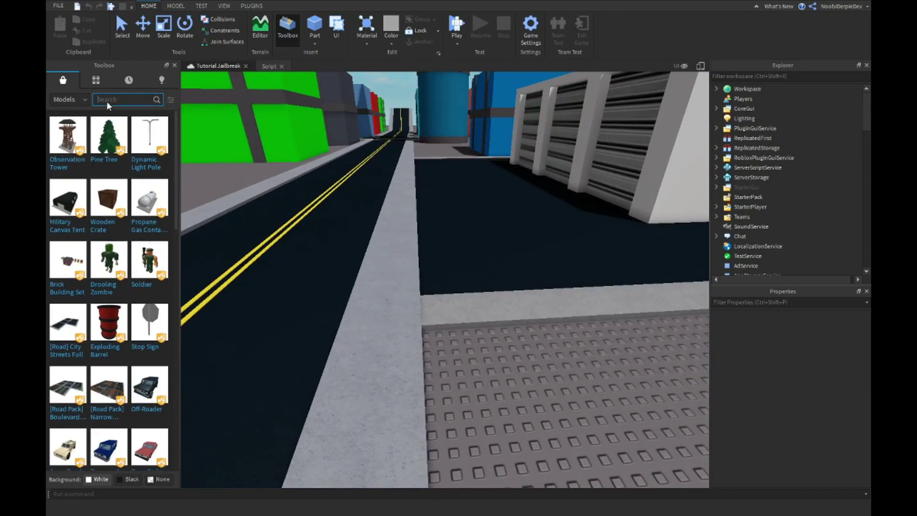
pyautogui.write('noob')
pyautogui.press('Return')
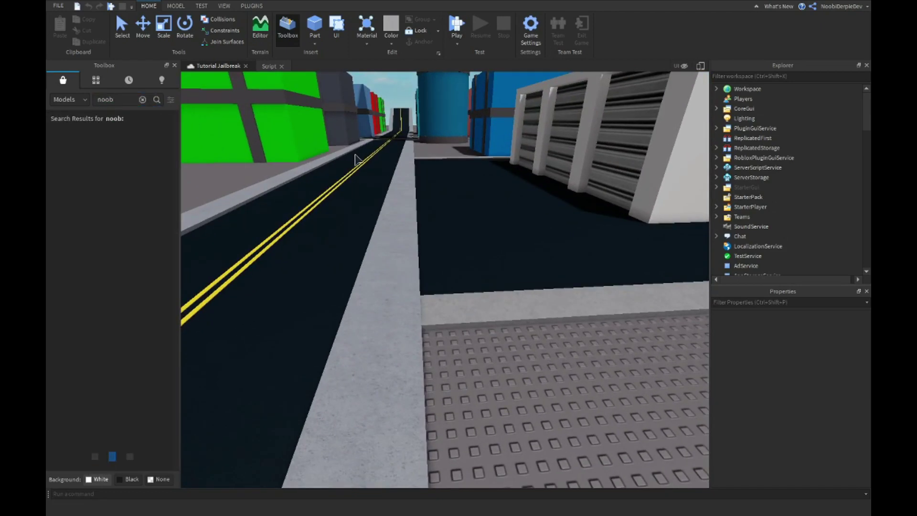
# Insert the blue-and-yellow Noob model on the sidewalk beside the road.
pyautogui.scroll(-3, 355, 160)
pyautogui.scroll(3, 544, 208)
pyautogui.moveTo(544, 208); pyautogui.dragTo(538, 207, button='right')
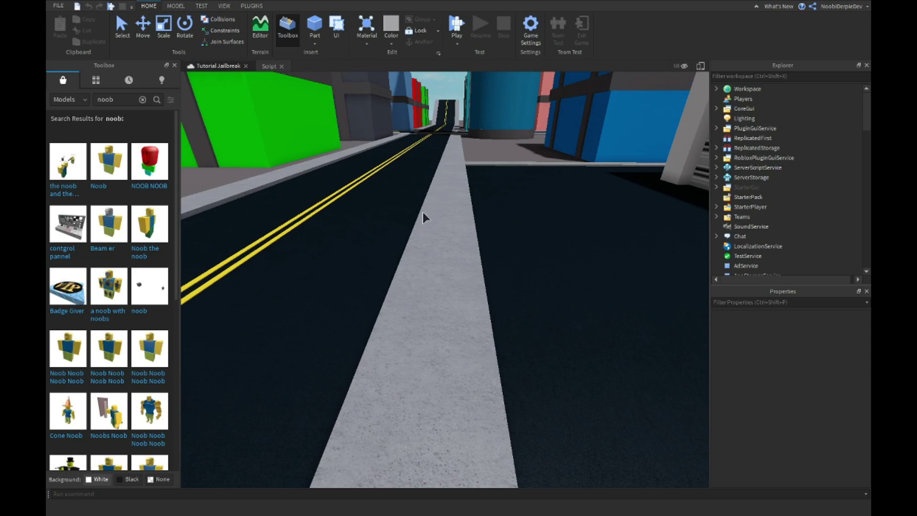
pyautogui.moveTo(383, 214); pyautogui.dragTo(382, 213, button='right')
pyautogui.moveTo(256, 180); pyautogui.dragTo(219, 180, button='right')
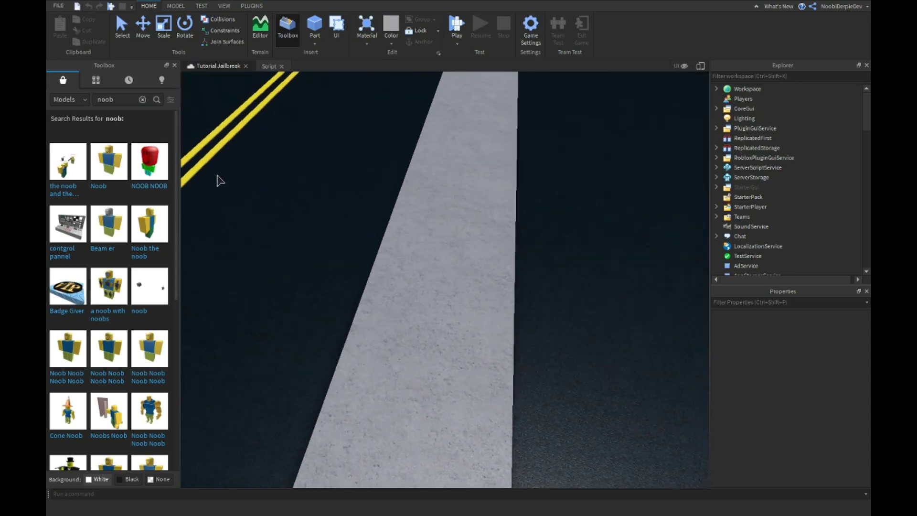
pyautogui.click(107, 171)
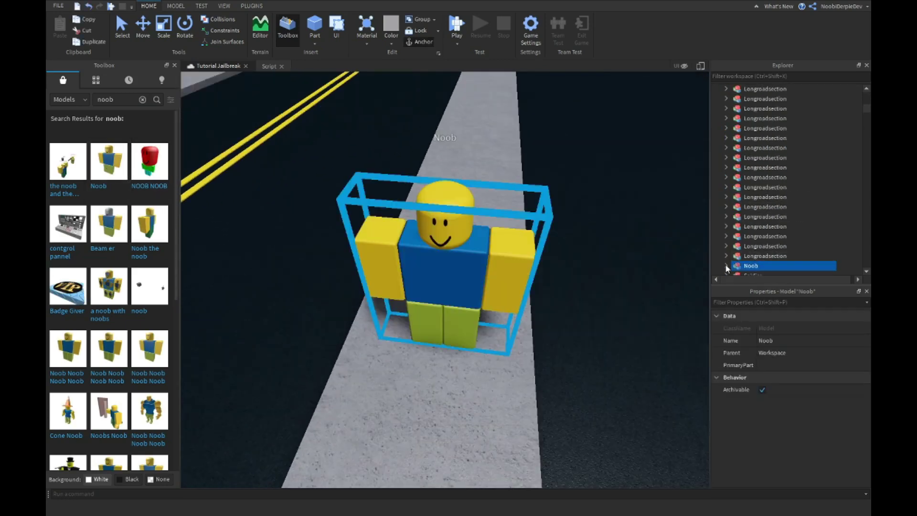
# Inspect and delete the Vaccine script inside the Noob model, and shift the Noob slightly along the sidewalk.
pyautogui.doubleClick(752, 258)
pyautogui.doubleClick(753, 167)
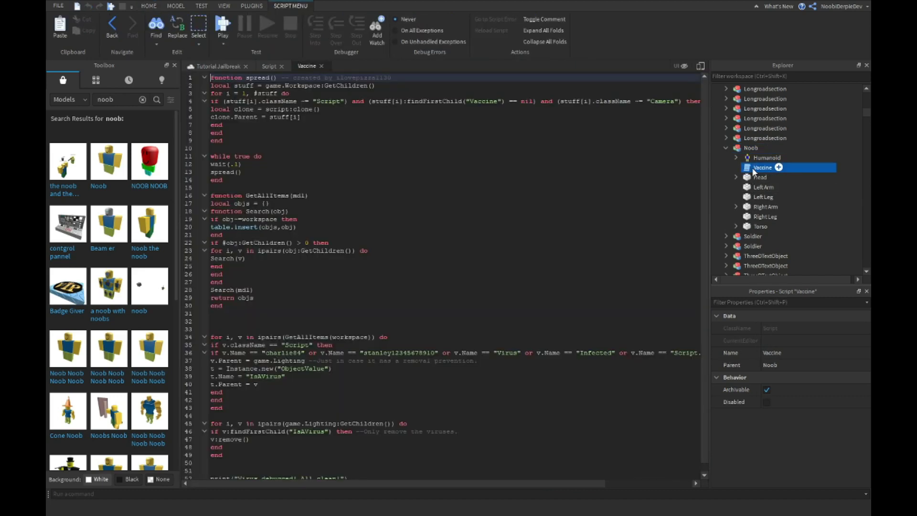
pyautogui.click(752, 162)
pyautogui.click(746, 168)
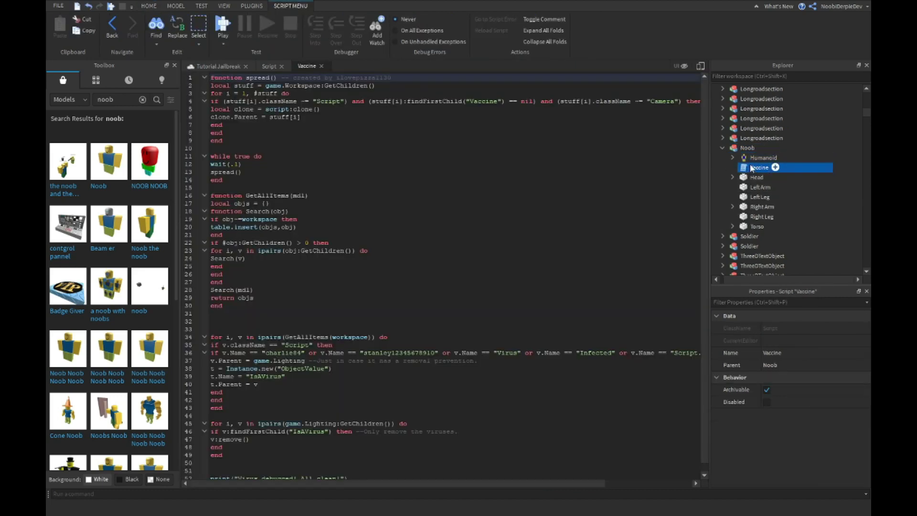
pyautogui.press('Delete')
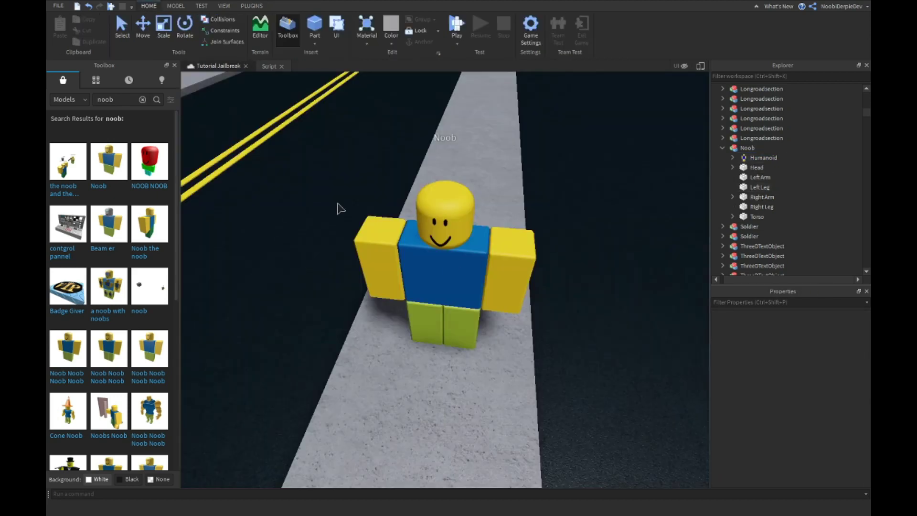
pyautogui.moveTo(428, 325)
pyautogui.mouseDown()
pyautogui.moveTo(492, 206)
pyautogui.moveTo(434, 308)
pyautogui.mouseUp()
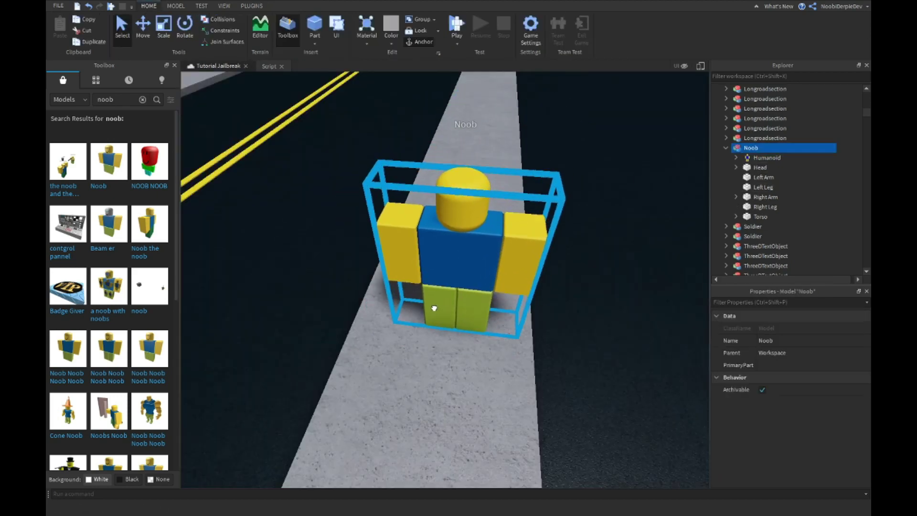
# Insert a new block part on the dark pavement next to the sidewalk.
pyautogui.moveTo(434, 308); pyautogui.dragTo(373, 229, button='right')
pyautogui.press('a')
pyautogui.click(313, 28)
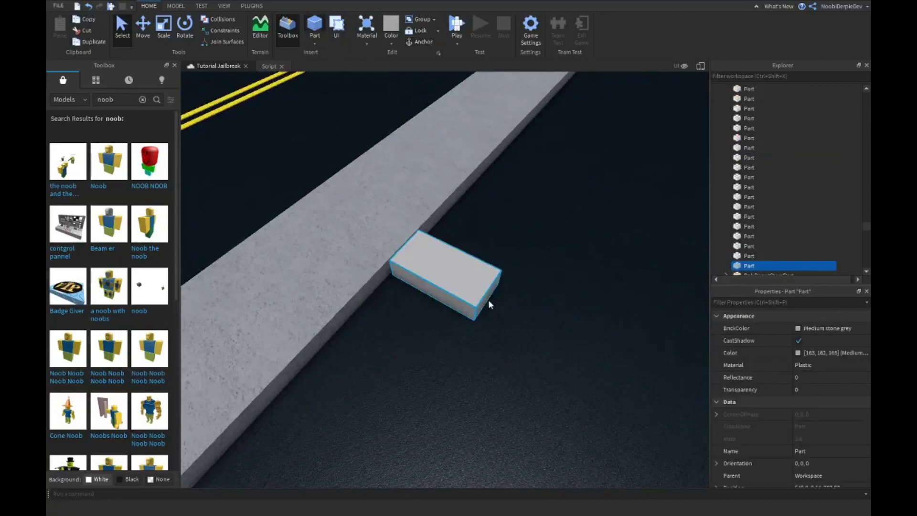
# Duplicate the new block onto the sidewalk, anchor the copy and turn off its CanCollide property.
pyautogui.hotkey('ctrl', 'd')
pyautogui.moveTo(465, 244); pyautogui.dragTo(501, 92)
pyautogui.moveTo(501, 92)
pyautogui.mouseDown(button='right')
pyautogui.moveTo(293, 90)
pyautogui.moveTo(501, 88)
pyautogui.mouseUp(button='right')
pyautogui.press('a')
pyautogui.scroll(-6, 816, 407)
pyautogui.click(798, 315)
pyautogui.click(797, 342)
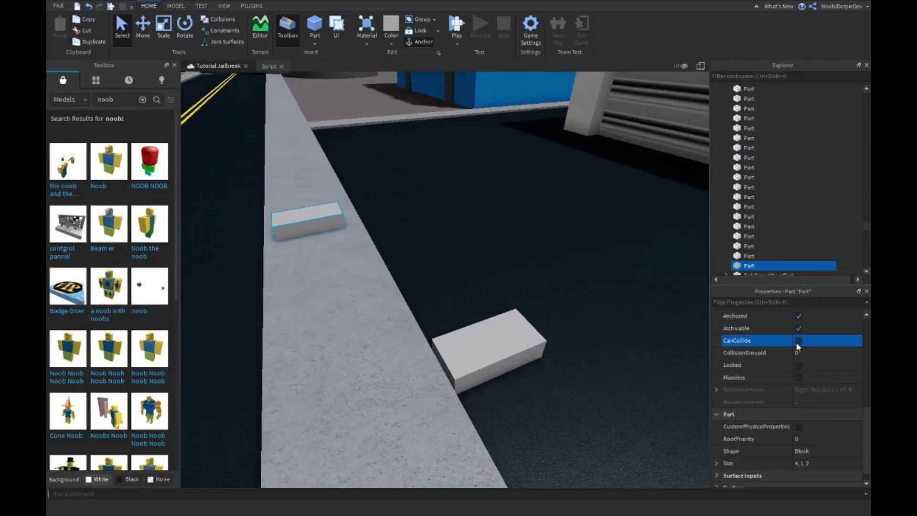
# Rename the block on the sidewalk Point1 and delete the original block on the dark pavement.
pyautogui.doubleClick(749, 266)
pyautogui.write('Poi')
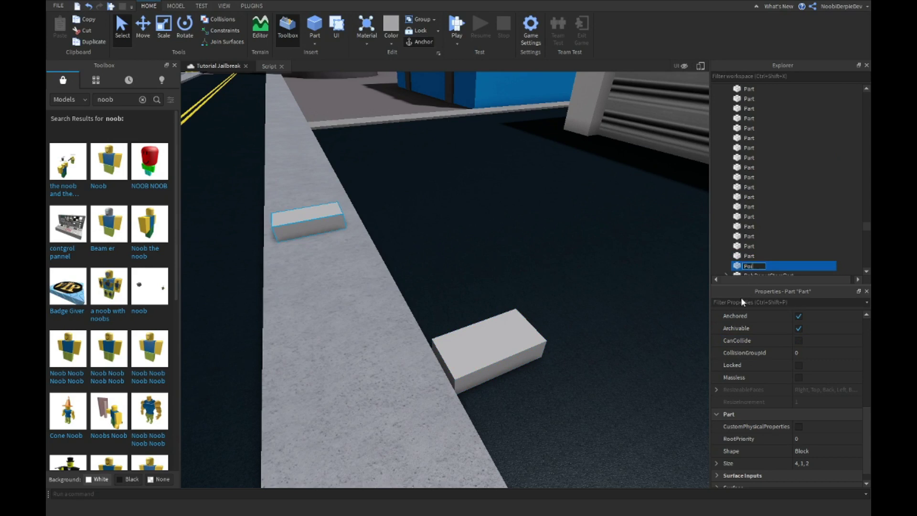
pyautogui.write('nt1')
pyautogui.press('Return')
pyautogui.click(478, 340)
pyautogui.press('a')
pyautogui.moveTo(479, 340); pyautogui.dragTo(530, 375, button='right')
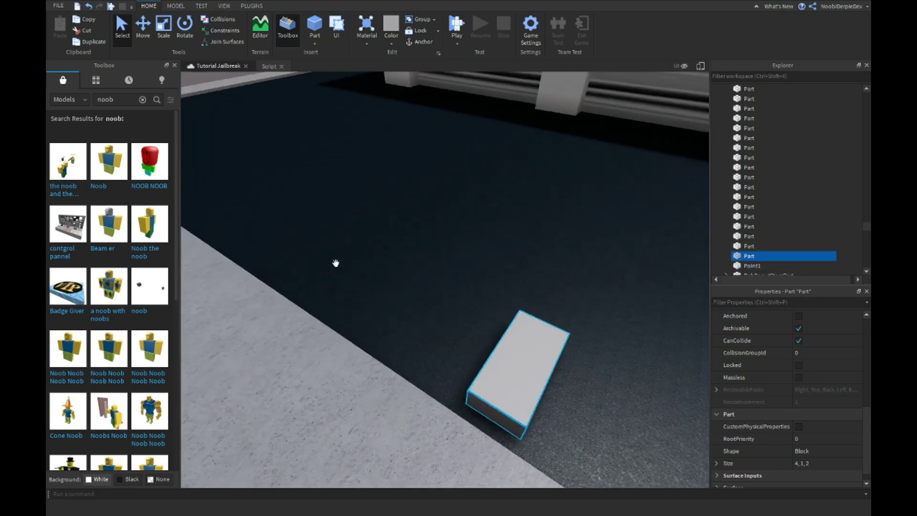
pyautogui.press('Delete')
# Set the Transparency of the Point1 block to 1.
pyautogui.moveTo(336, 263); pyautogui.dragTo(293, 237, button='right')
pyautogui.click(271, 234)
pyautogui.scroll(-4, 293, 237)
pyautogui.click(811, 390)
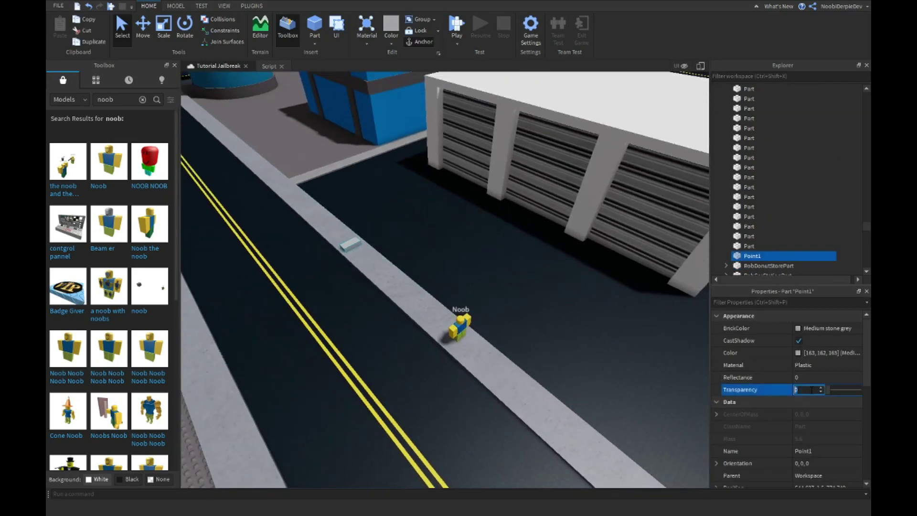
pyautogui.write('1')
pyautogui.press('Return')
# Move Point1 farther along the sidewalk and place a duplicate of it named Point2 near the Noob.
pyautogui.click(147, 34)
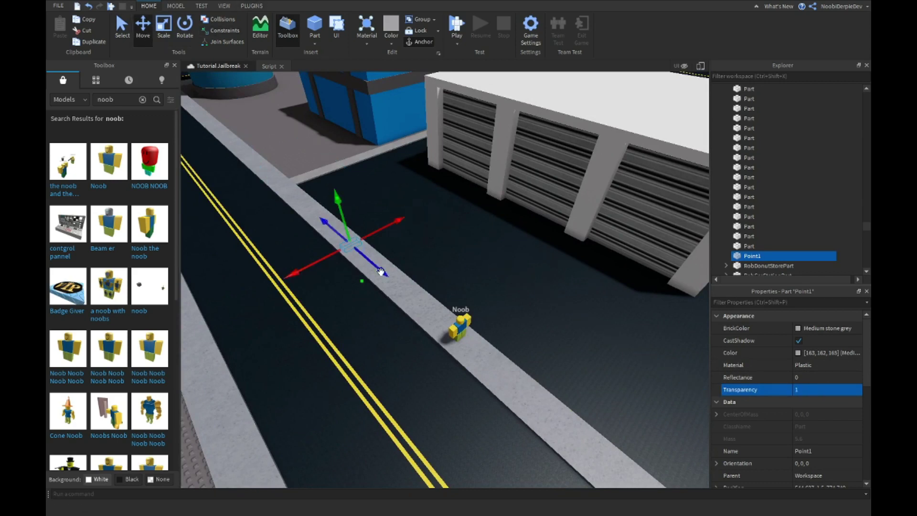
pyautogui.moveTo(381, 271); pyautogui.dragTo(354, 250)
pyautogui.moveTo(354, 249); pyautogui.dragTo(349, 234, button='right')
pyautogui.moveTo(354, 250); pyautogui.dragTo(476, 394)
pyautogui.hotkey('ctrl', 'd')
pyautogui.click(747, 247)
pyautogui.doubleClick(749, 265)
pyautogui.write('P')
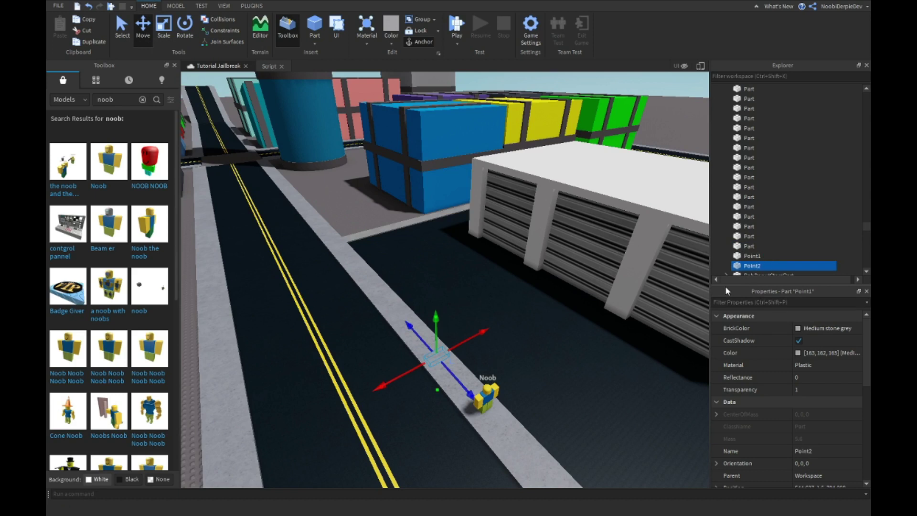
# Move Point1, Point2 and the Noob across the road onto the opposite sidewalk.
pyautogui.keyDown('ctrl'); pyautogui.click(752, 256); pyautogui.keyUp('ctrl')
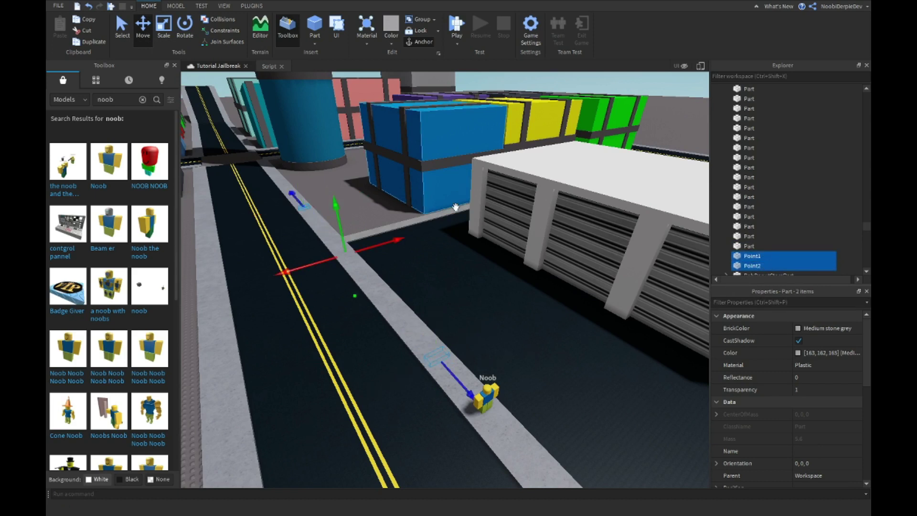
pyautogui.moveTo(399, 242); pyautogui.dragTo(353, 272)
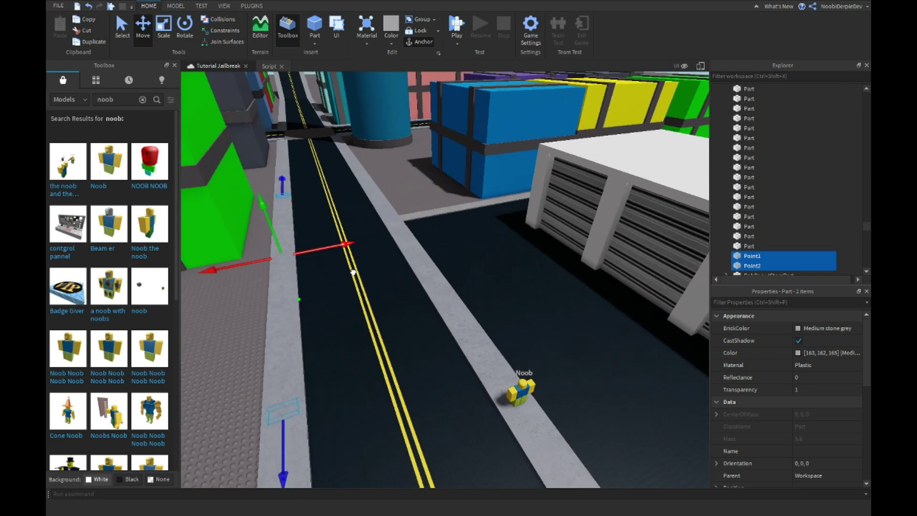
pyautogui.moveTo(518, 394); pyautogui.dragTo(281, 408)
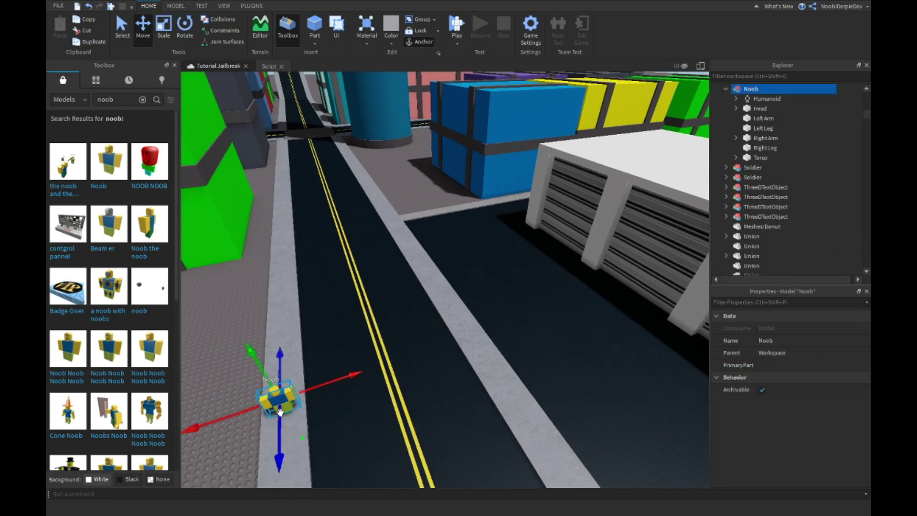
# Adjust the Noob's position on the sidewalk beside the studded ground.
pyautogui.moveTo(450, 333); pyautogui.dragTo(351, 354, button='right')
pyautogui.scroll(4, 382, 363)
pyautogui.moveTo(265, 273); pyautogui.dragTo(243, 279)
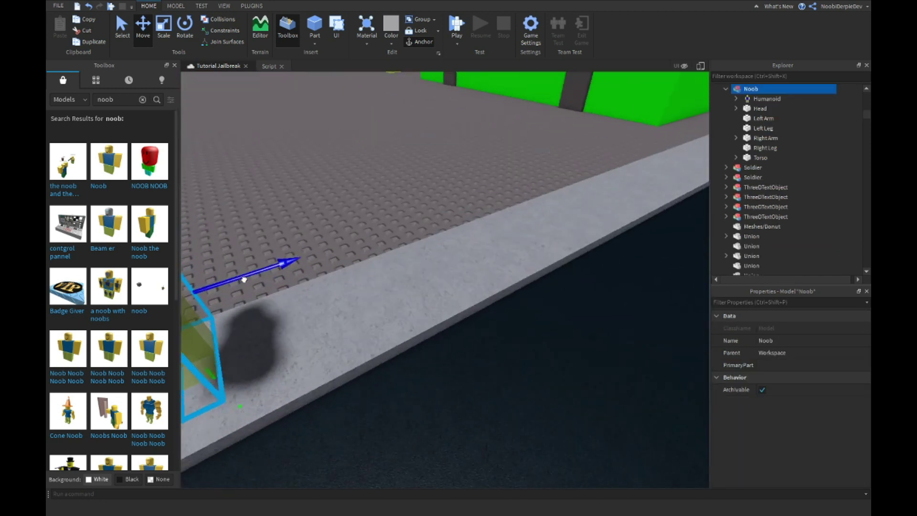
pyautogui.press('f')
pyautogui.moveTo(427, 313); pyautogui.dragTo(431, 354)
pyautogui.moveTo(432, 355); pyautogui.dragTo(597, 354, button='right')
pyautogui.scroll(3, 782, 170)
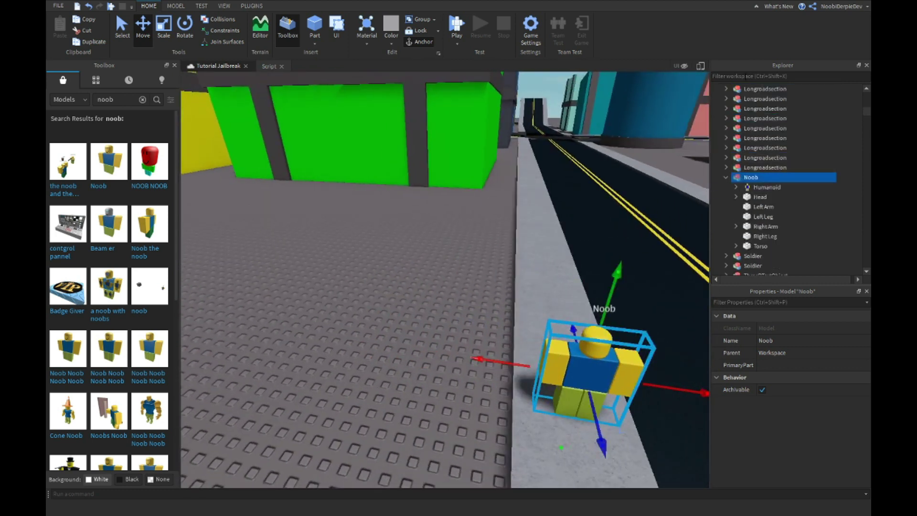
pyautogui.click(763, 179)
pyautogui.write('sc')
pyautogui.press('Return')
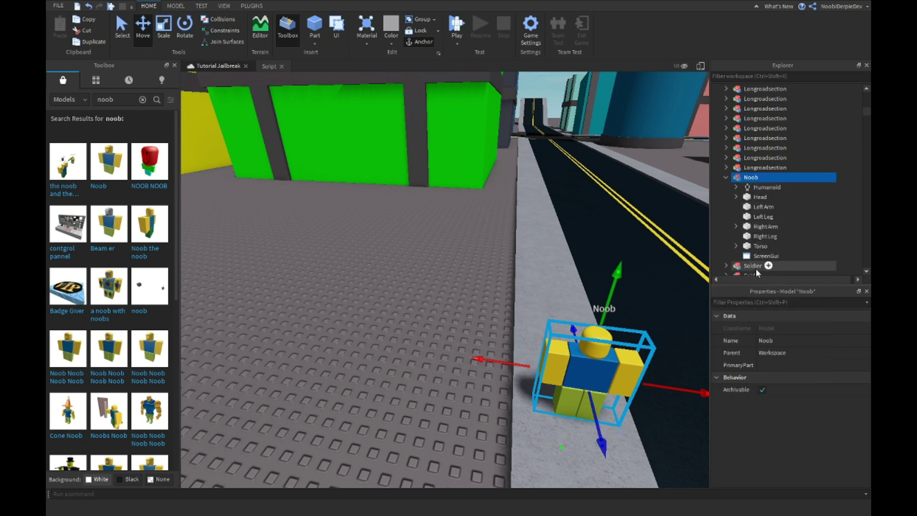
pyautogui.click(759, 256)
pyautogui.press('Delete')
# Add a Script to the Noob model and replace its default code with "local npc = script.Parent.Parent.Noob".
pyautogui.click(754, 178)
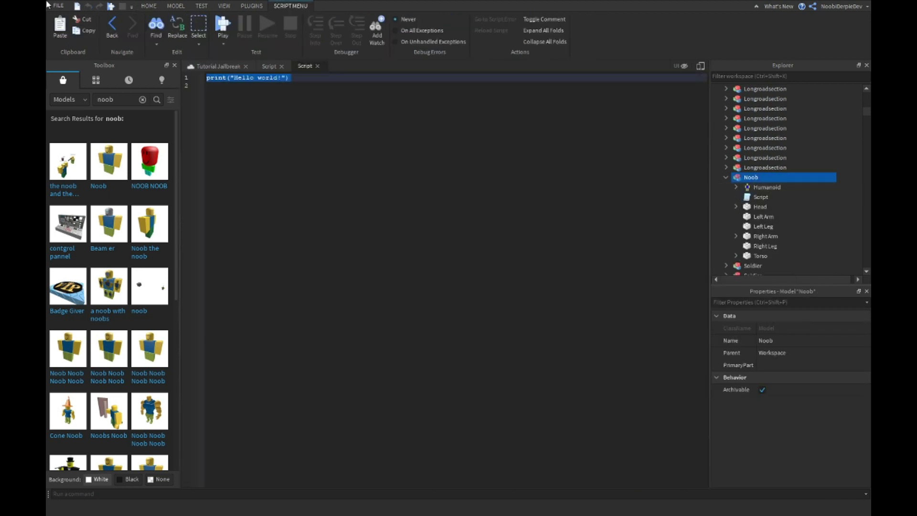
pyautogui.hotkey('ctrl', 'a')
pyautogui.write('local n')
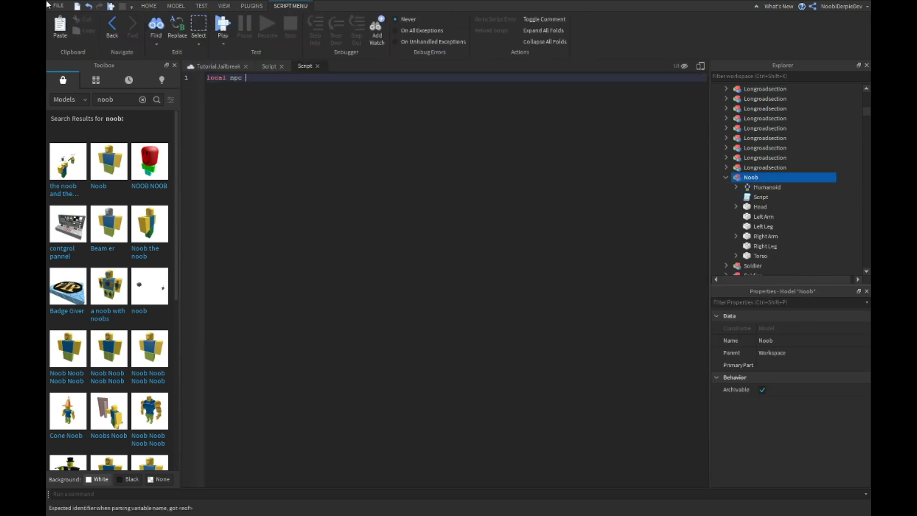
pyautogui.write('pc = script.p')
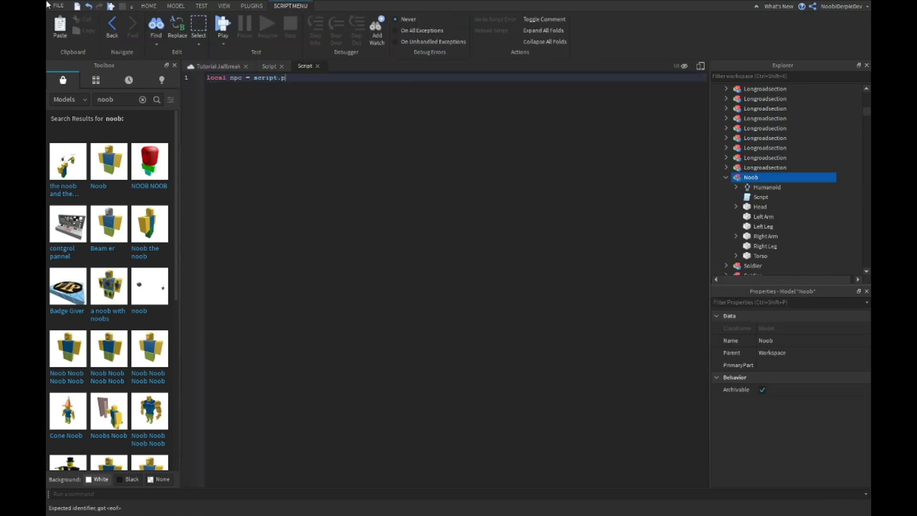
pyautogui.write('.hu')
pyautogui.press('BackSpace')
pyautogui.press('BackSpace')
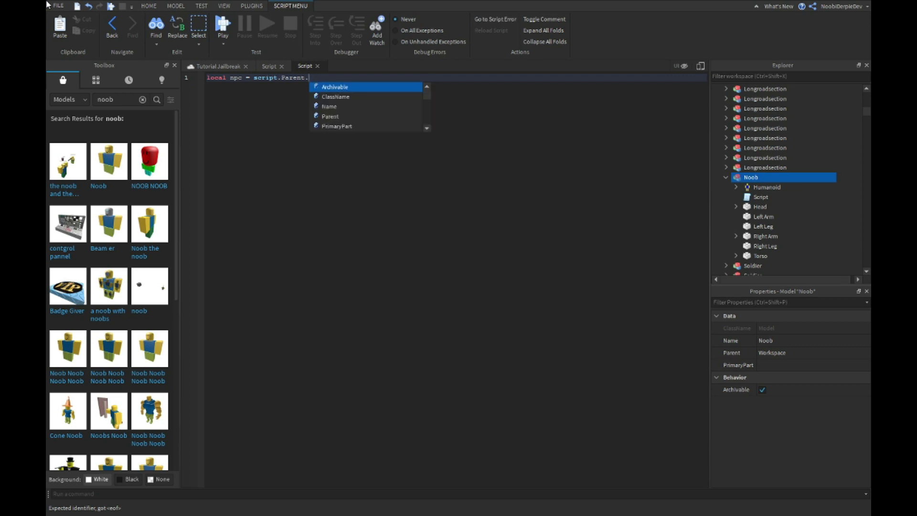
pyautogui.write('np')
pyautogui.write('.no')
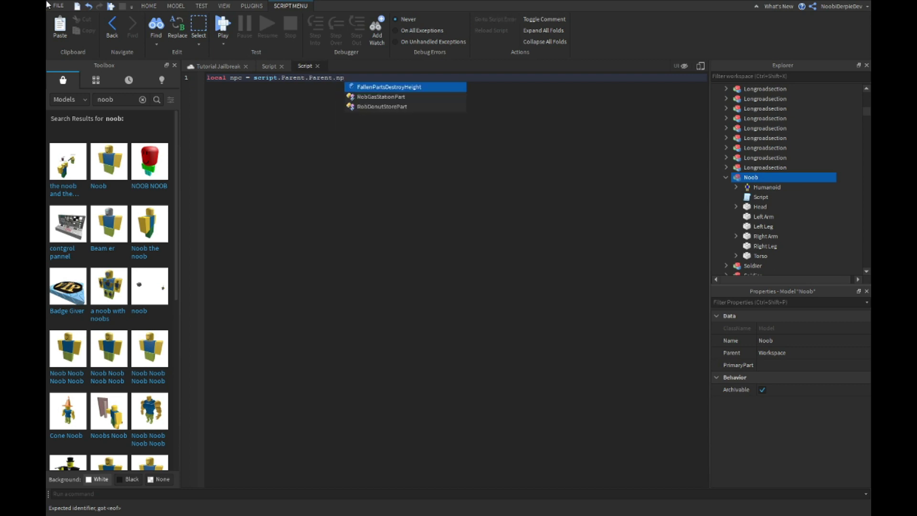
pyautogui.press('Tab')
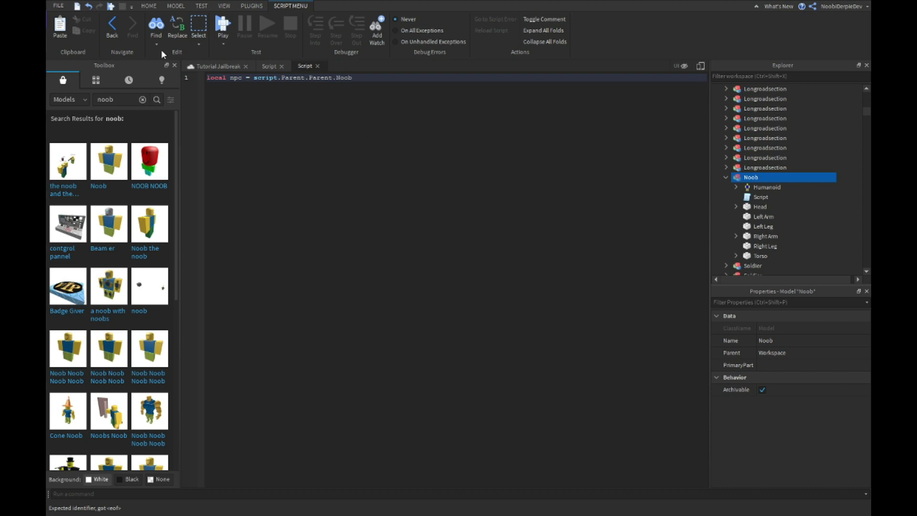
# Write a "while true do" loop below the variable, with wait(5) as its first line.
pyautogui.press('Return')
pyautogui.press('Return')
pyautogui.write('wh')
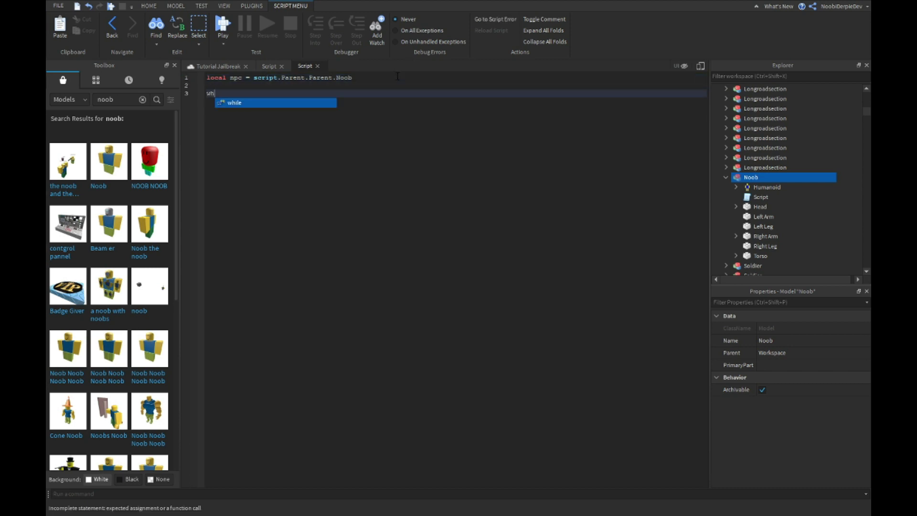
pyautogui.write('ile true do')
pyautogui.press('Return')
pyautogui.write('wait(')
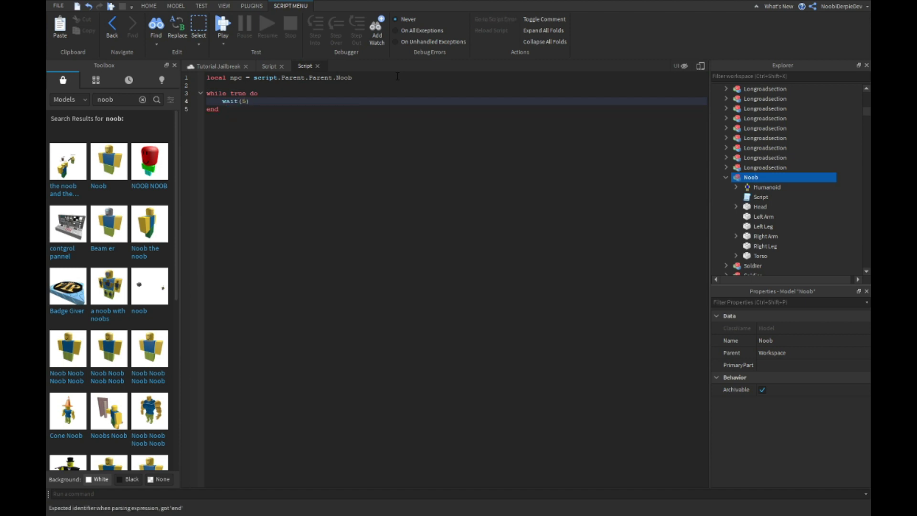
pyautogui.write('5)')
pyautogui.press('Return')
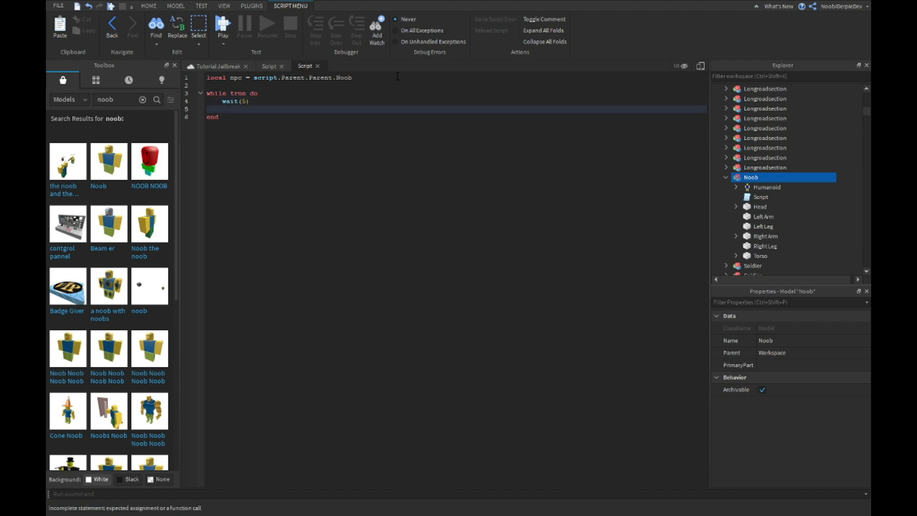
# Add the line "npc.Humanoid:MoveTo(game.Workspace.Point1.Position)" to the loop.
pyautogui.write('npc.Humanoid:')
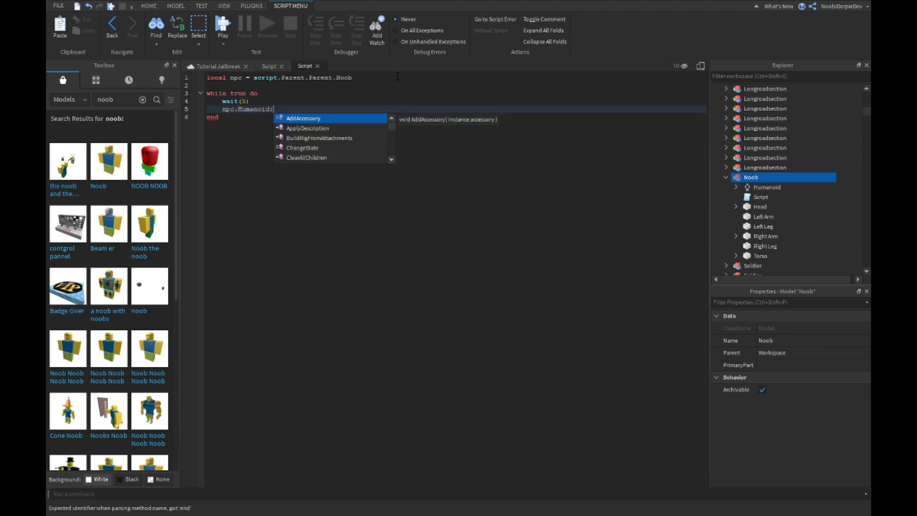
pyautogui.write('MoveTo(Game.Workspace')
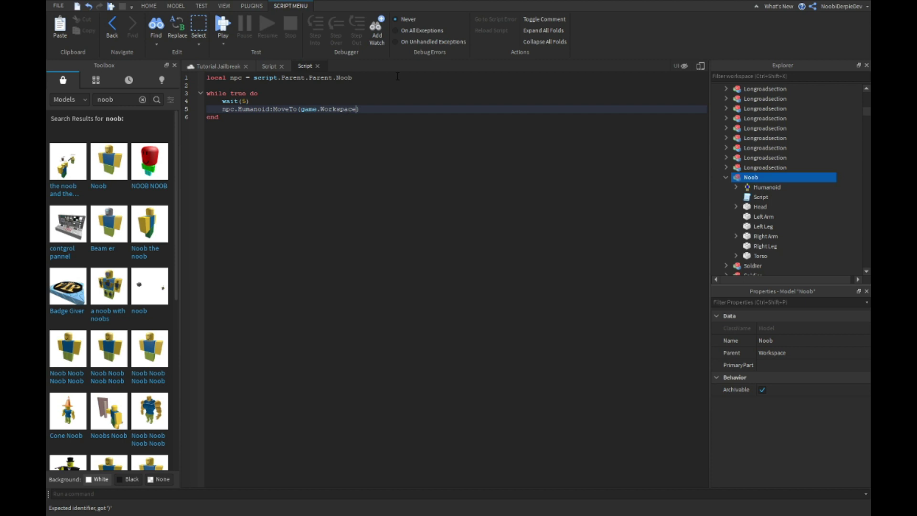
pyautogui.write('.pou')
pyautogui.press('Down')
pyautogui.press('Tab')
pyautogui.write('.Position')
pyautogui.press('Return')
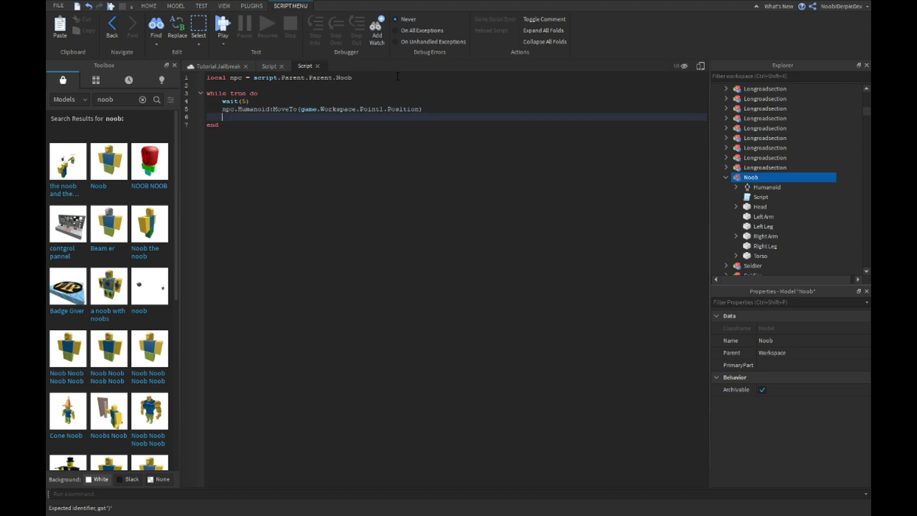
# Add "npc.Humanoid.MoveToFinished:Wait()" and a wait(2.5) line below the MoveTo call.
pyautogui.write('npc.Humanoid:Movet')
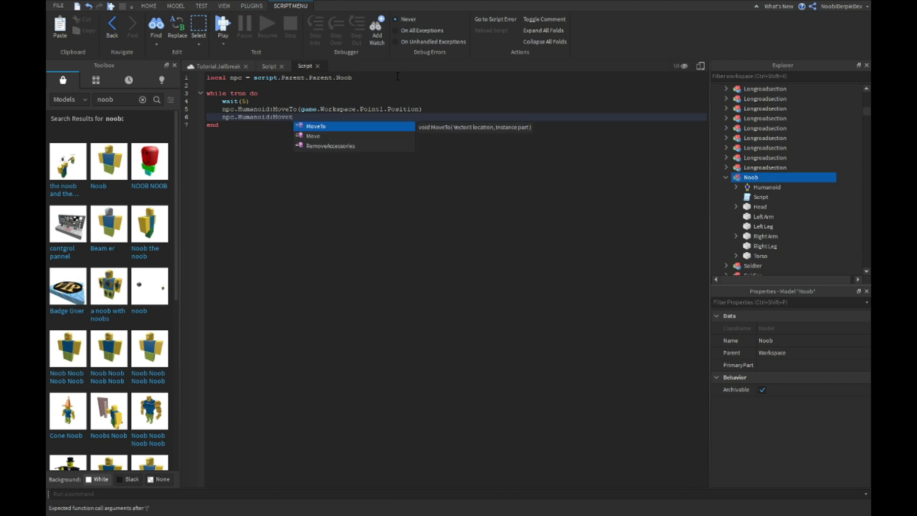
pyautogui.press('BackSpace')
pyautogui.press('BackSpace')
pyautogui.press('BackSpace')
pyautogui.press('BackSpace')
pyautogui.press('BackSpace')
pyautogui.press('BackSpace')
pyautogui.write('.MoveToFinished')
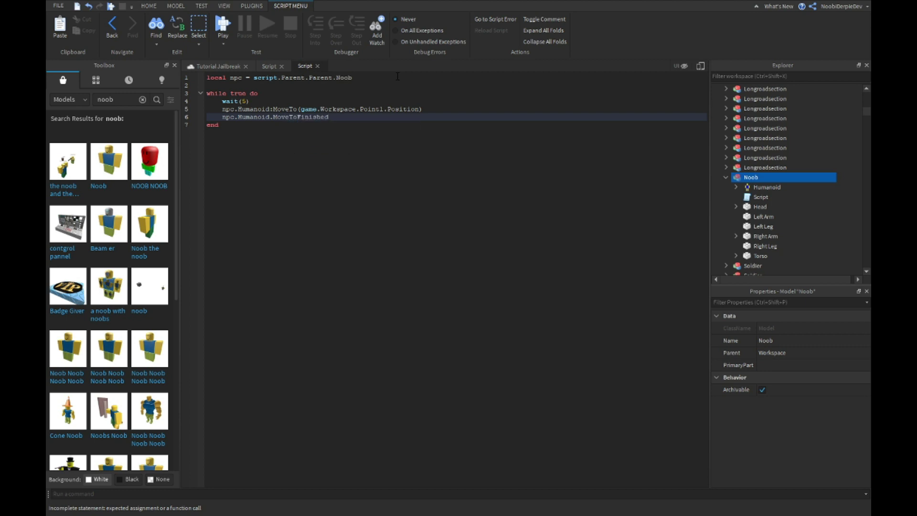
pyautogui.write(':Wait()')
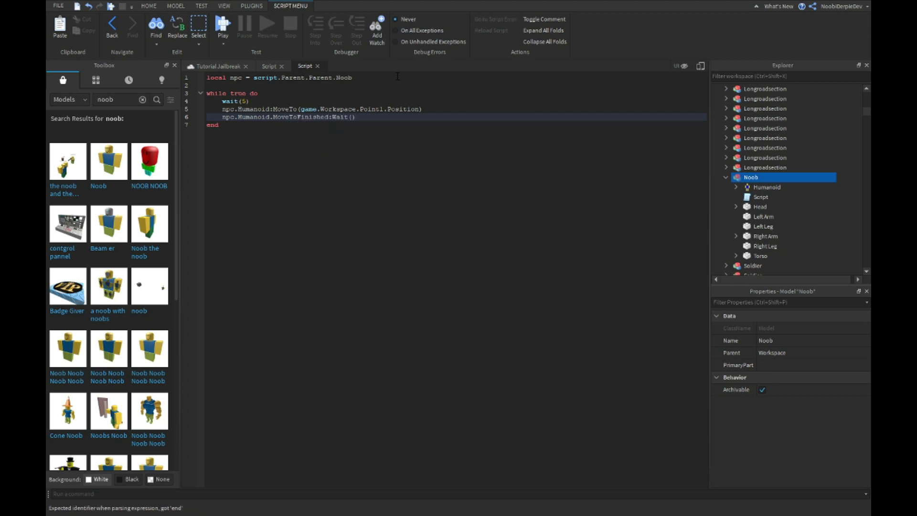
pyautogui.press('Return')
pyautogui.write('wait(2.5')
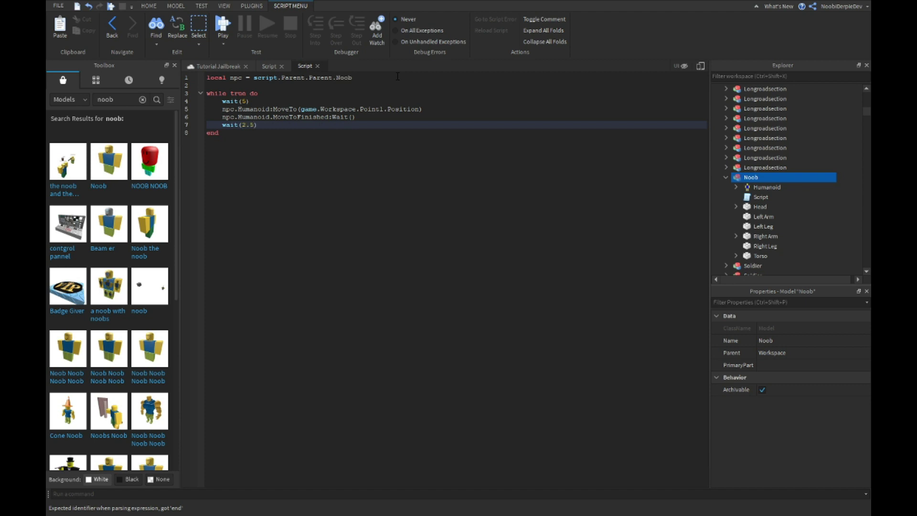
# Copy the MoveTo and MoveToFinished lines below wait(2.5) and retarget the copied MoveTo to Point2.
pyautogui.press('Return')
pyautogui.write('np')
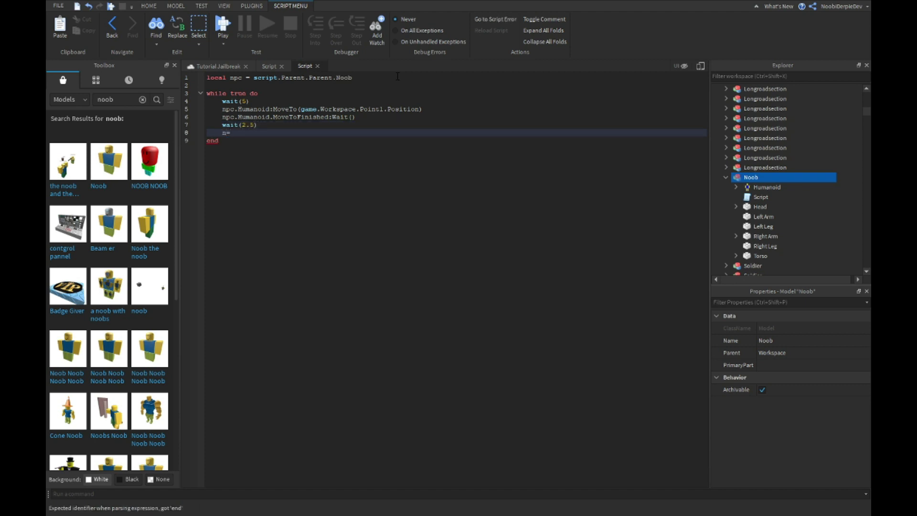
pyautogui.press('BackSpace')
pyautogui.press('BackSpace')
pyautogui.moveTo(354, 117); pyautogui.dragTo(222, 109)
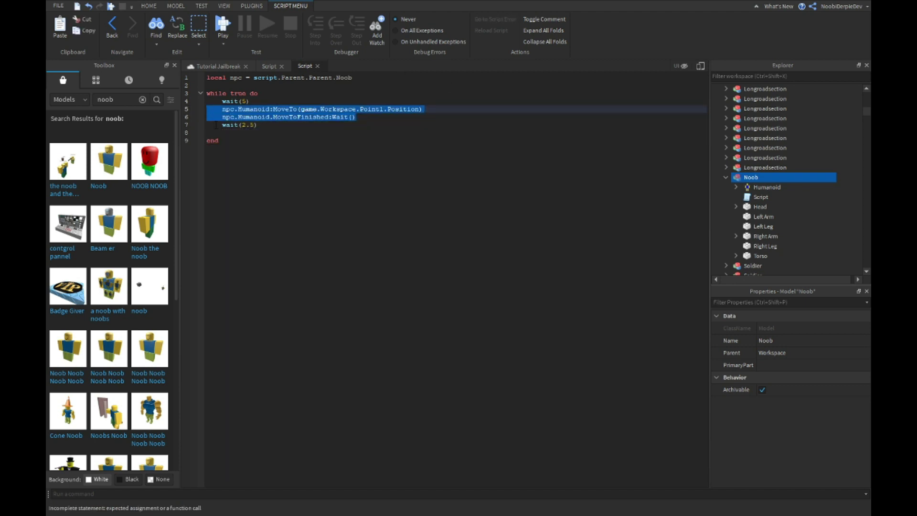
pyautogui.hotkey('ctrl', 'c')
pyautogui.click(223, 133)
pyautogui.hotkey('ctrl', 'v')
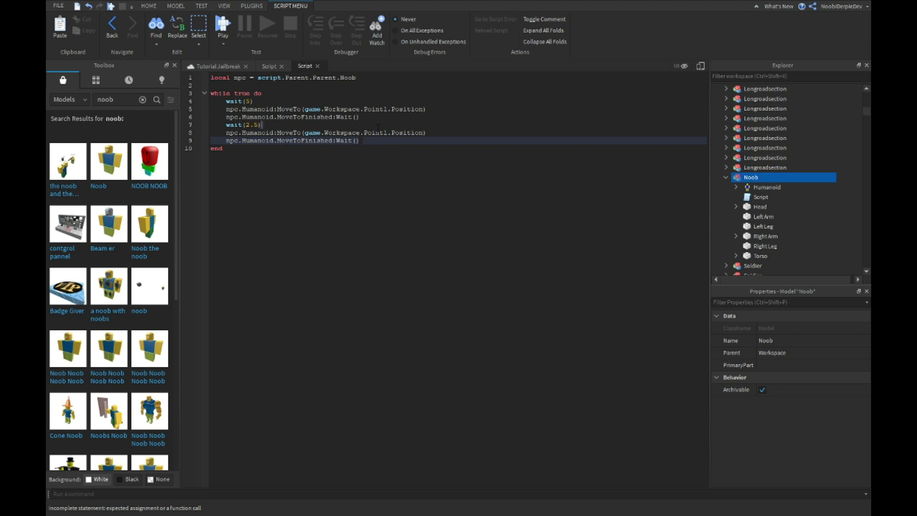
pyautogui.doubleClick(379, 132)
pyautogui.write('P')
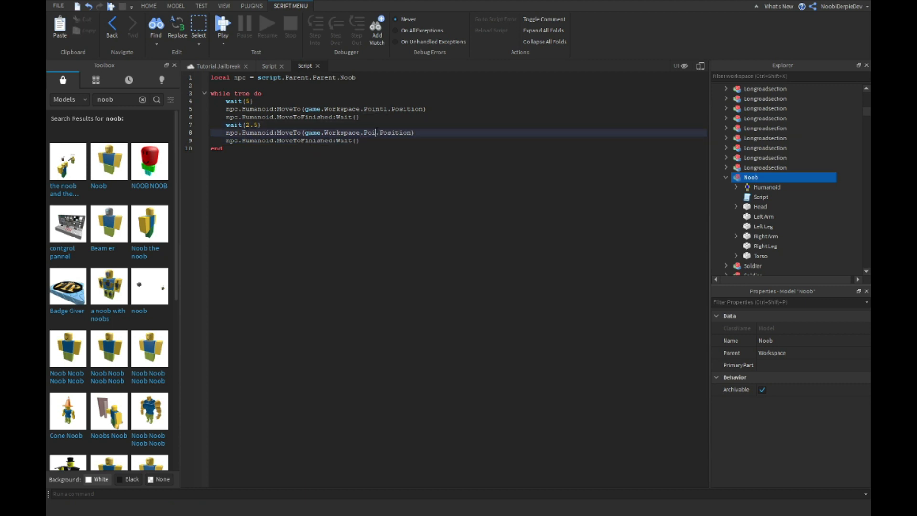
# Return to the Tutorial Jailbreak scene, focus on the Noob and start a play test beside it.
pyautogui.click(210, 67)
pyautogui.moveTo(443, 125); pyautogui.dragTo(442, 125, button='right')
pyautogui.press('w')
pyautogui.scroll(1, 863, 114)
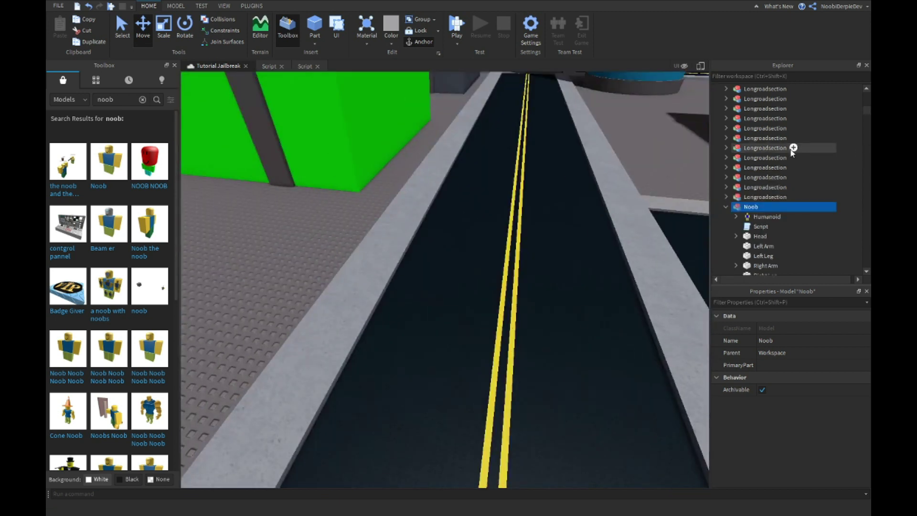
pyautogui.press('f')
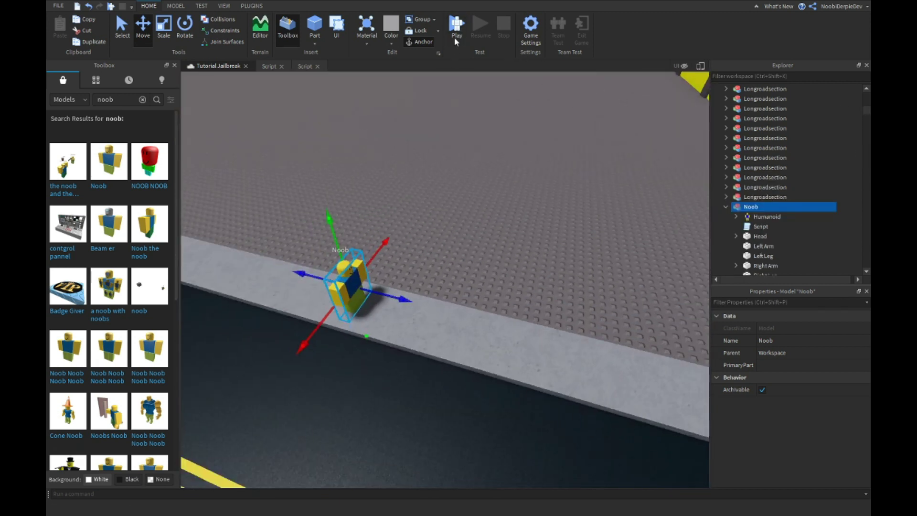
pyautogui.click(455, 41)
pyautogui.click(463, 67)
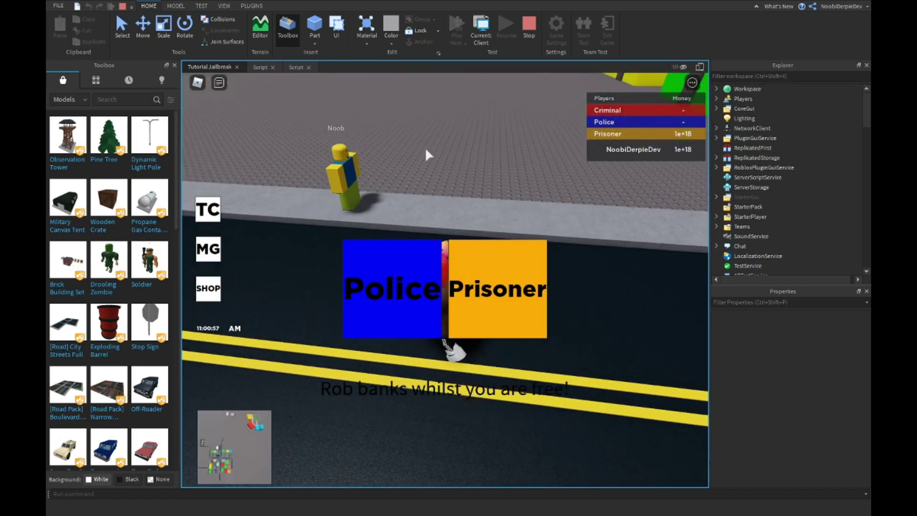
# Check the developer console log for script errors during the play test, and stop the test.
pyautogui.press('F9')
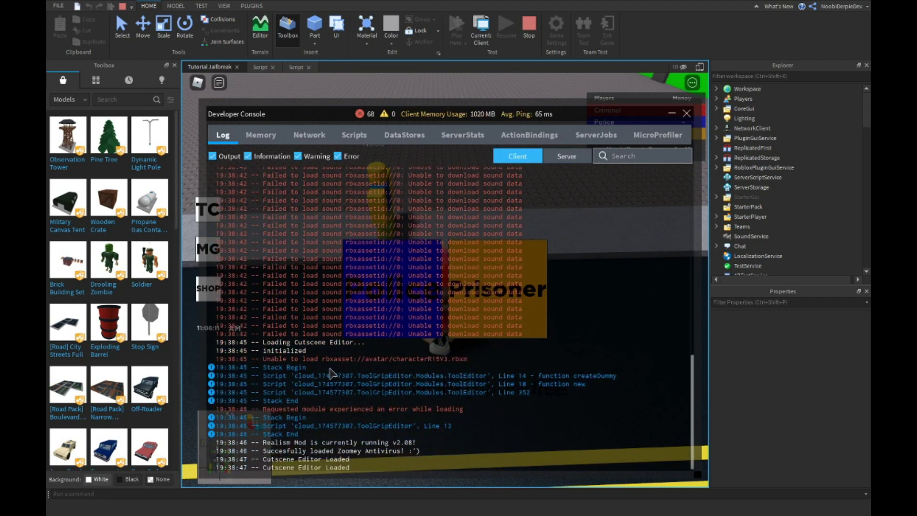
pyautogui.scroll(15, 329, 344)
pyautogui.scroll(-2, 327, 346)
pyautogui.scroll(1, 324, 346)
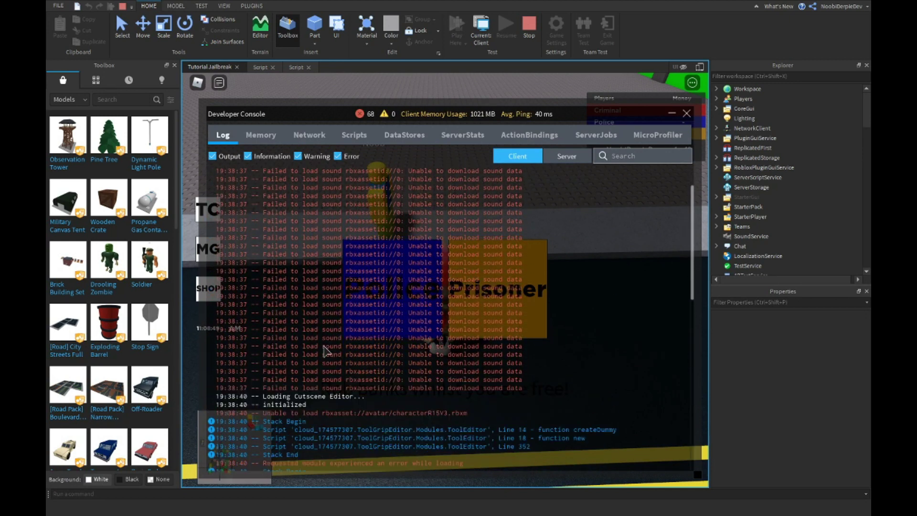
pyautogui.scroll(2, 328, 352)
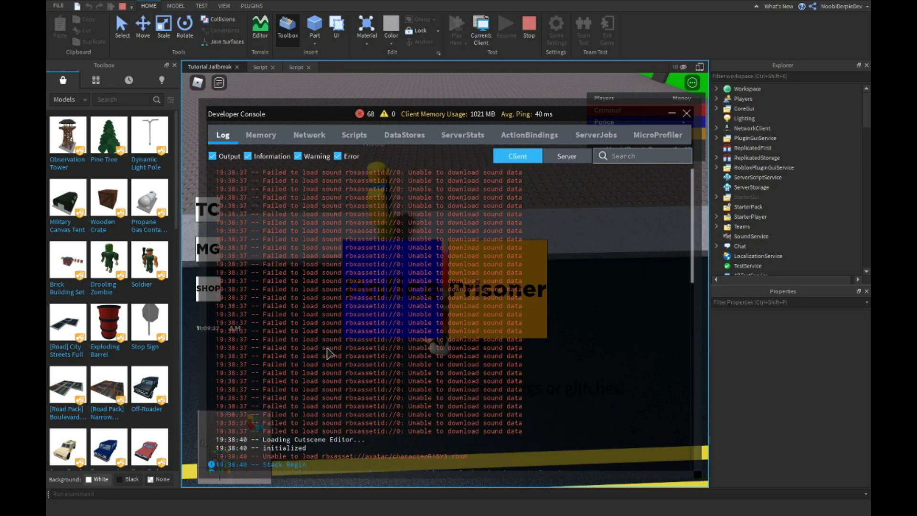
pyautogui.click(527, 29)
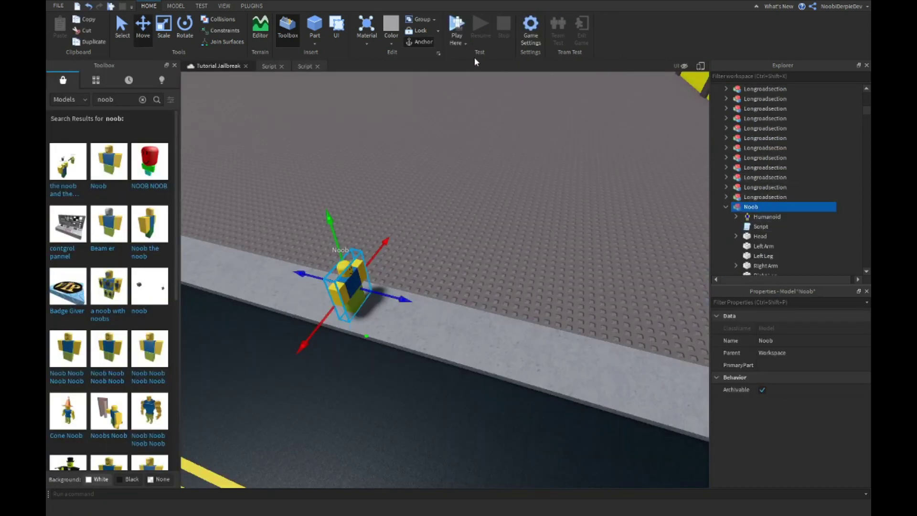
# Inspect the properties of the Noob's Humanoid and Torso.
pyautogui.scroll(-1, 794, 139)
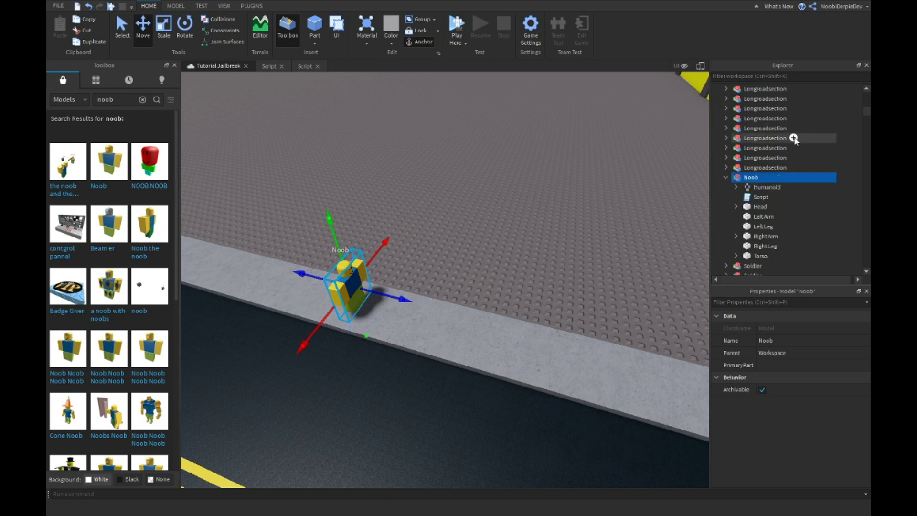
pyautogui.click(748, 190)
pyautogui.scroll(-1, 754, 162)
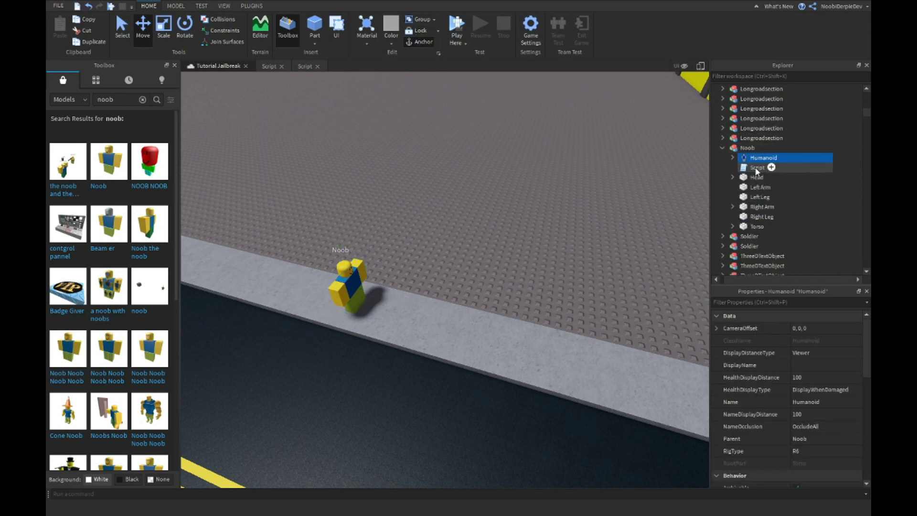
pyautogui.click(751, 227)
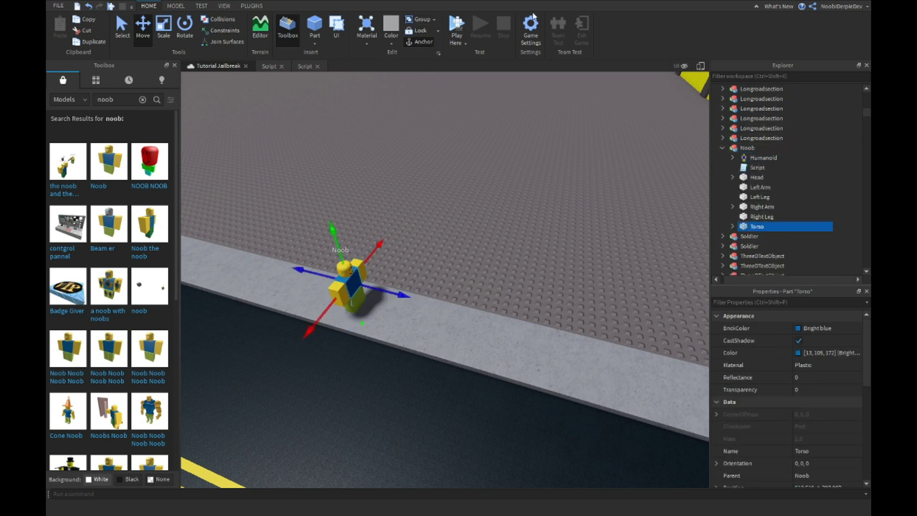
# Play-test again beside the Noob to check whether it walks, and stop the test.
pyautogui.click(460, 23)
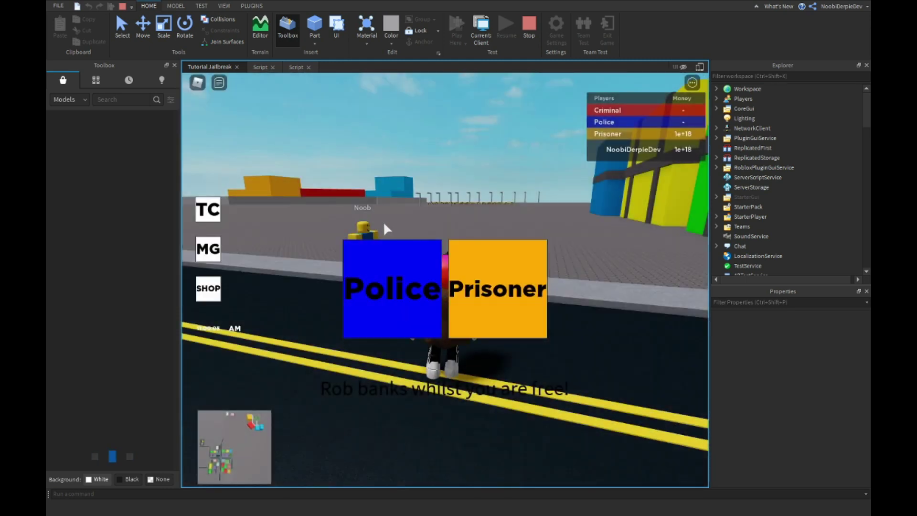
pyautogui.press('F9')
pyautogui.press('F9')
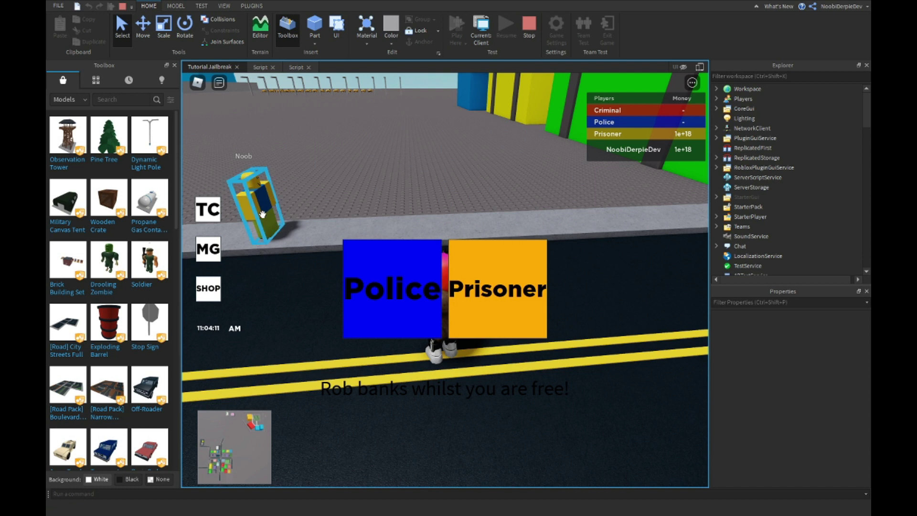
pyautogui.click(256, 205)
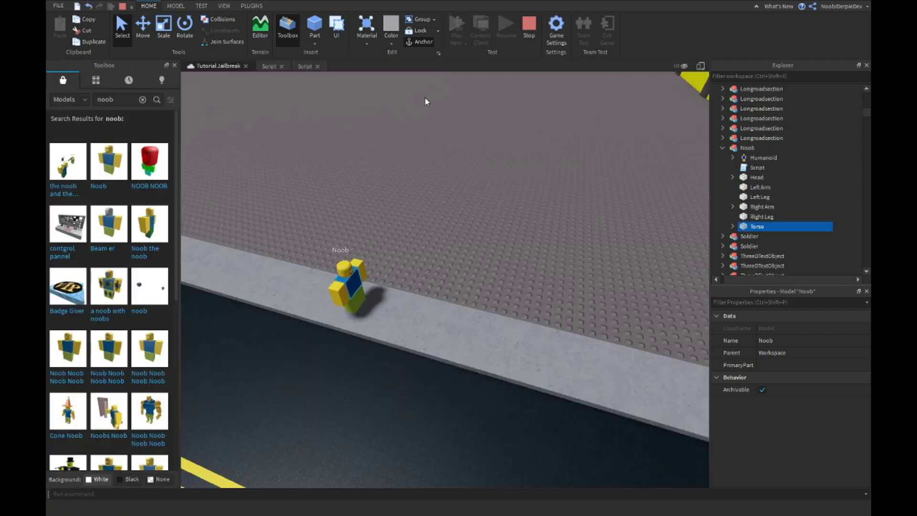
# Open the Noob's Script and copy all of its walking code.
pyautogui.moveTo(401, 142); pyautogui.dragTo(396, 241, button='right')
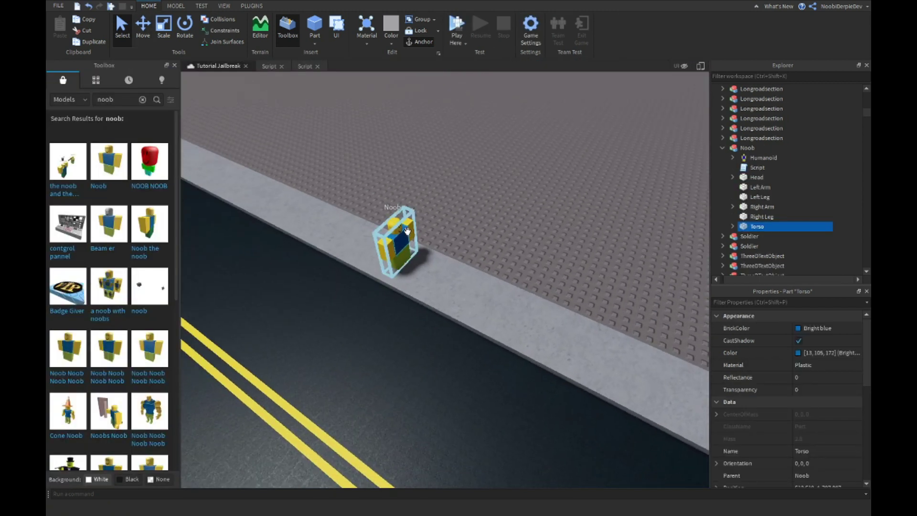
pyautogui.rightClick(740, 170)
pyautogui.click(742, 168)
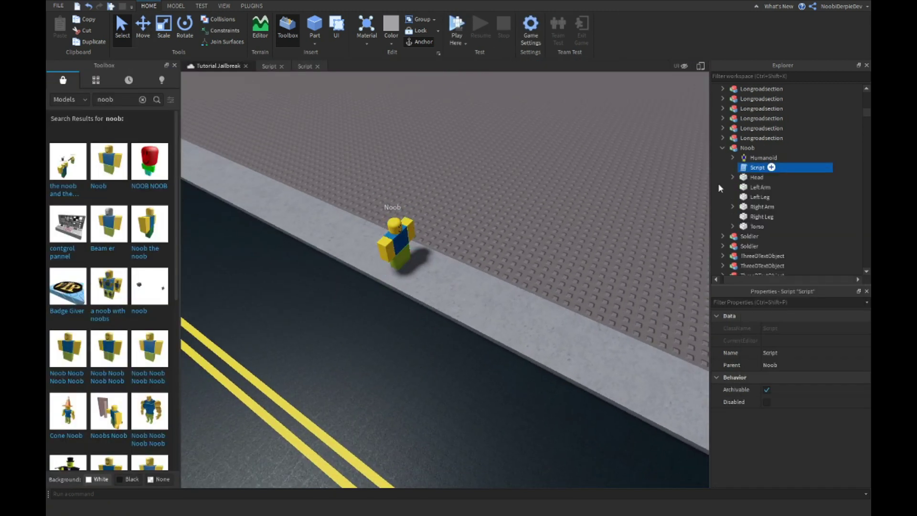
pyautogui.press('Return')
pyautogui.doubleClick(759, 167)
pyautogui.hotkey('ctrl', 'a')
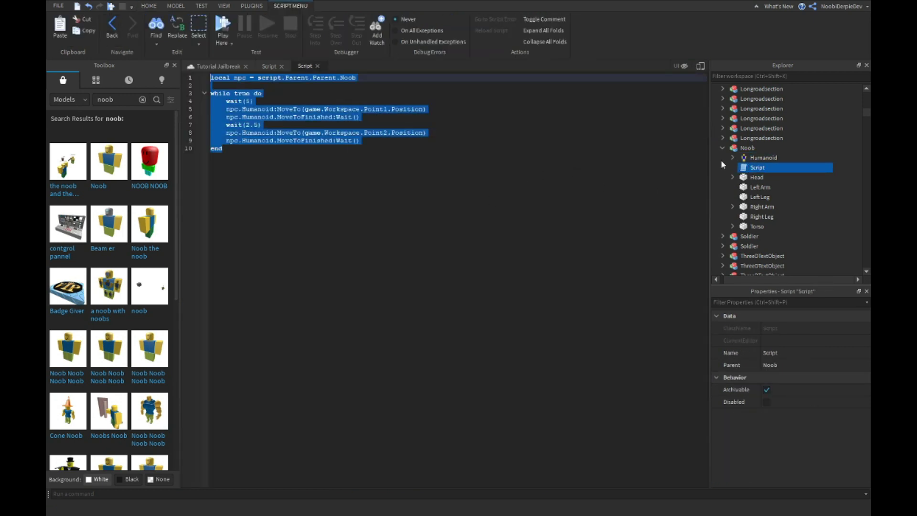
# Delete the old Noob and place a different Noob model from the toolbox search results on the sidewalk.
pyautogui.click(747, 148)
pyautogui.press('Delete')
pyautogui.moveTo(388, 179); pyautogui.dragTo(210, 267, button='right')
pyautogui.click(109, 350)
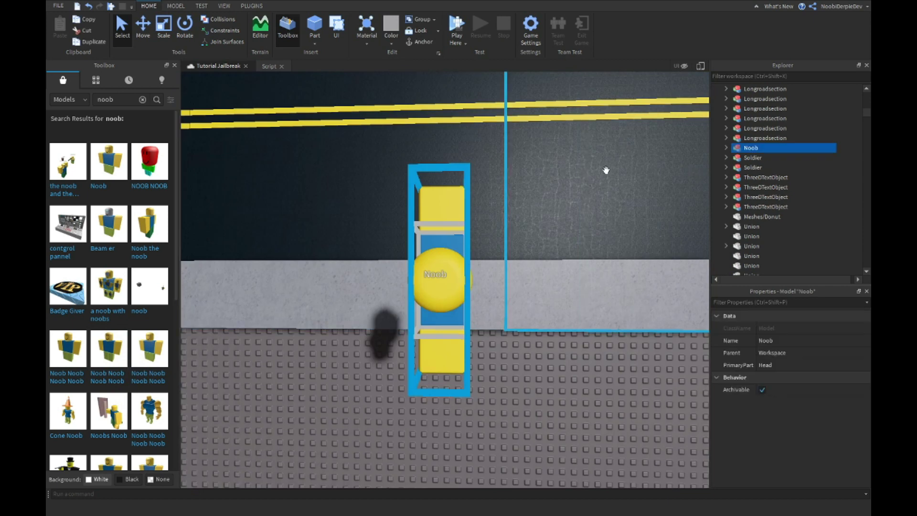
pyautogui.moveTo(606, 170); pyautogui.dragTo(452, 224, button='right')
pyautogui.moveTo(464, 264); pyautogui.dragTo(493, 385)
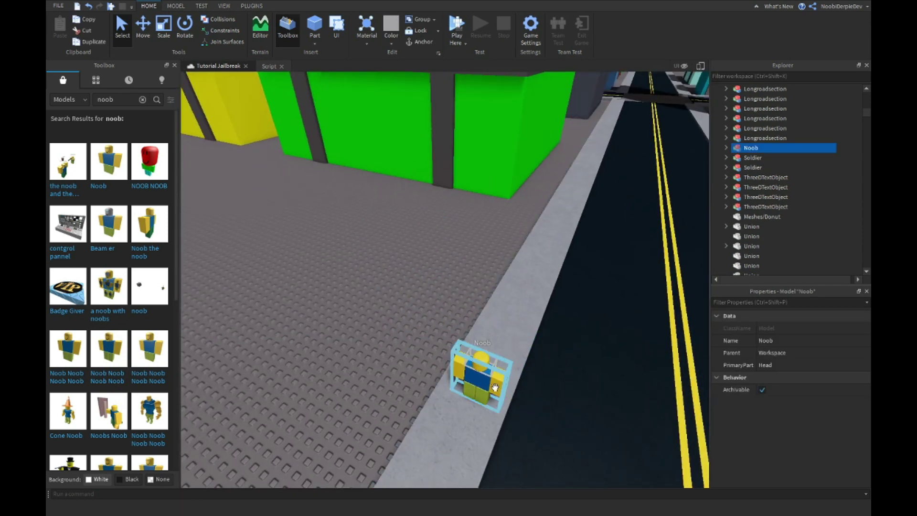
# Delete the objects from IgnoreCombatFF through Wander inside the new Noob.
pyautogui.click(725, 148)
pyautogui.scroll(-2, 752, 191)
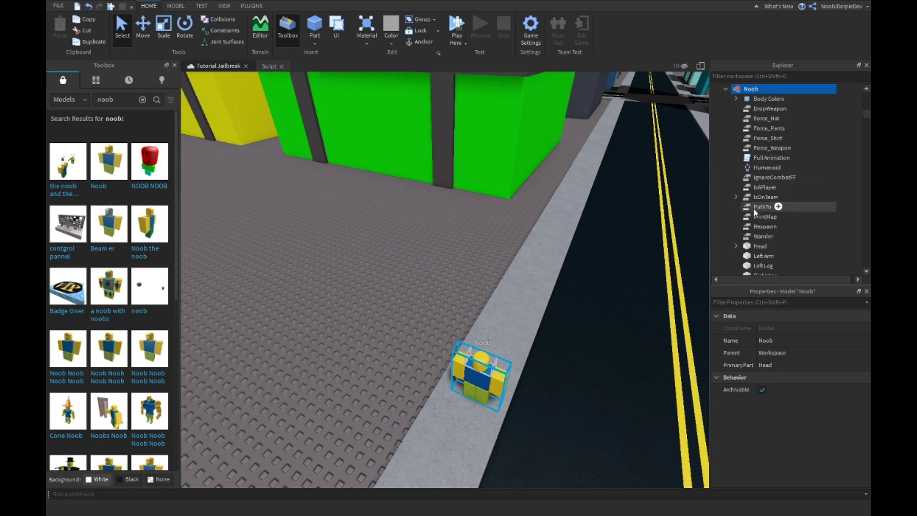
pyautogui.click(763, 236)
pyautogui.keyDown('shift'); pyautogui.click(754, 181); pyautogui.keyUp('shift')
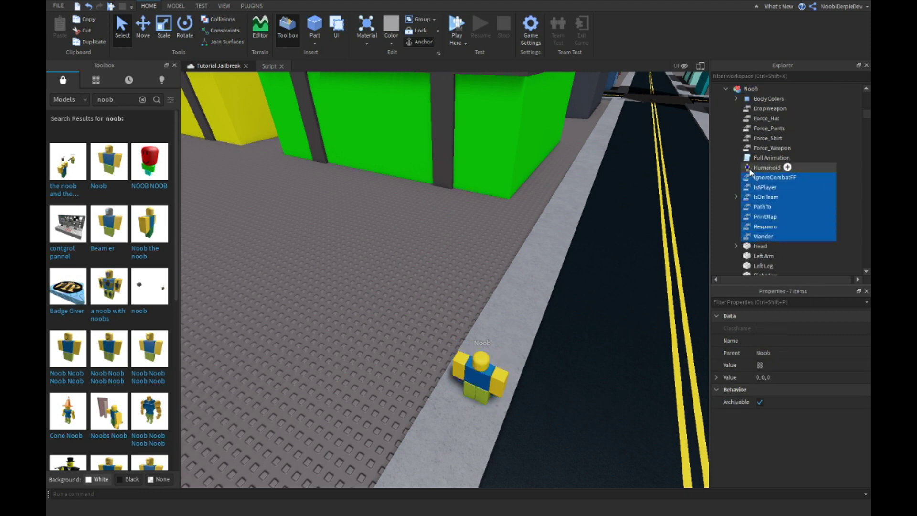
pyautogui.press('Delete')
# Review the Noob's Full Animation script and delete its Body Colors, DropWeapon and Force_Hat through Force_Weapon objects.
pyautogui.doubleClick(756, 159)
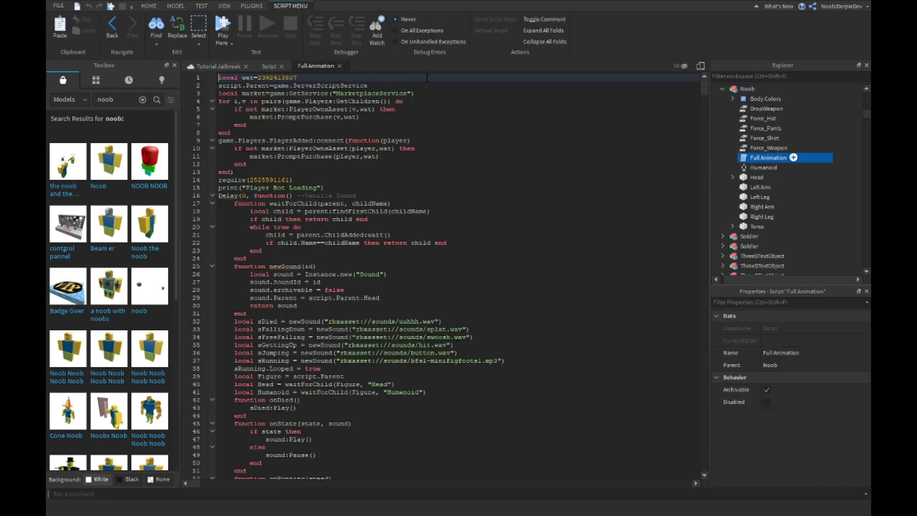
pyautogui.click(339, 66)
pyautogui.click(751, 149)
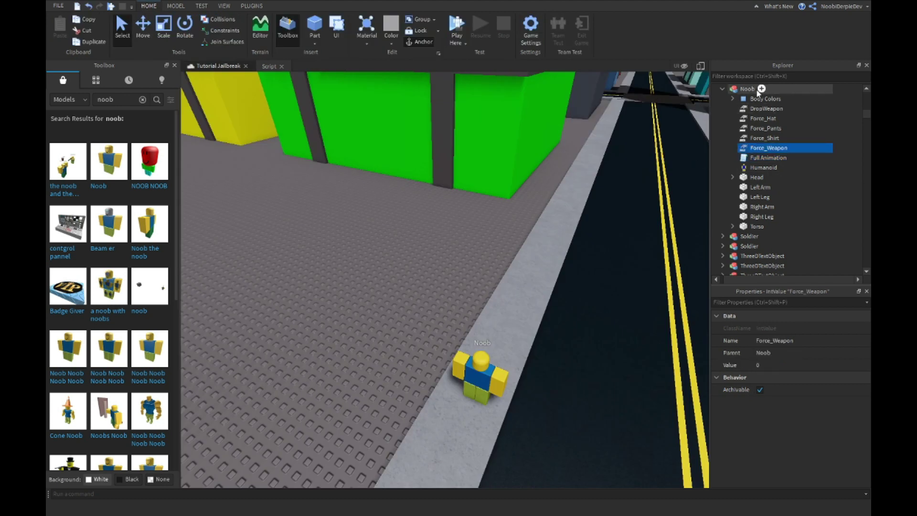
pyautogui.click(734, 99)
pyautogui.click(759, 91)
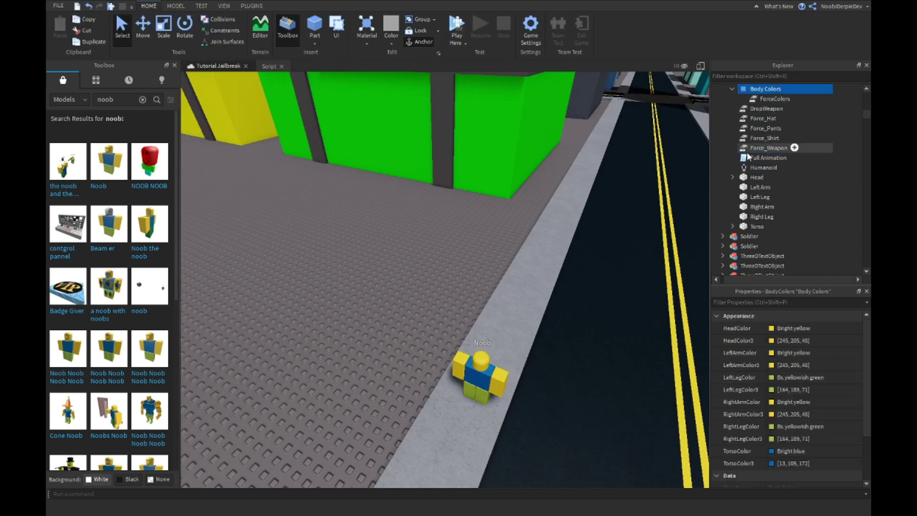
pyautogui.keyDown('shift'); pyautogui.click(746, 148); pyautogui.keyUp('shift')
pyautogui.press('Delete')
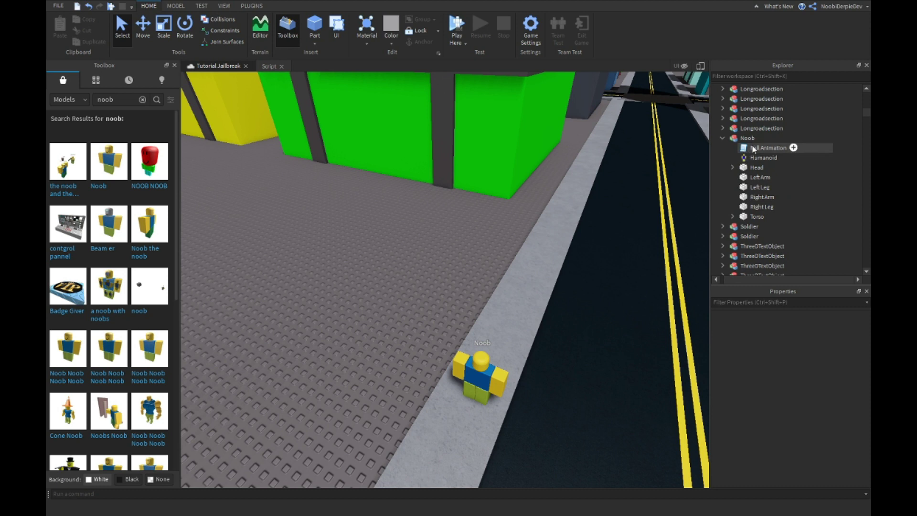
# Add a Script to the new Noob and replace its default contents with the copied walking code.
pyautogui.click(760, 138)
pyautogui.write('scr')
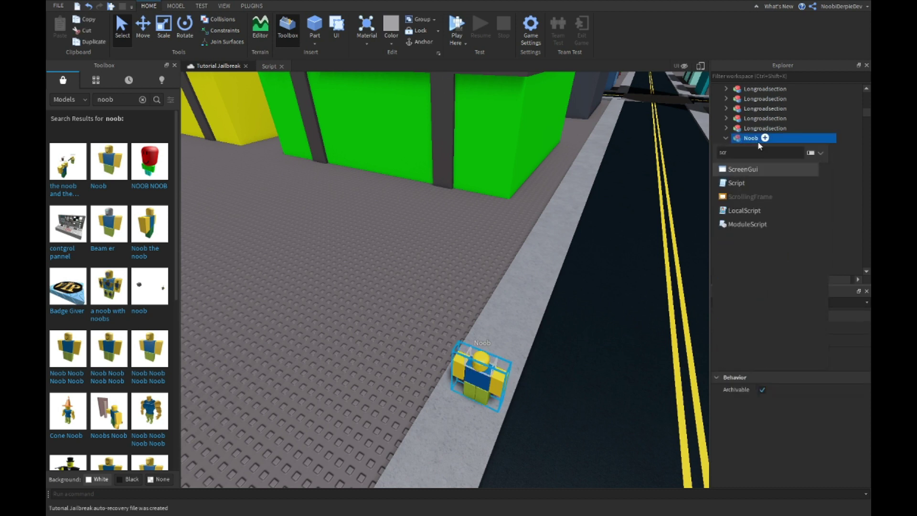
pyautogui.press('Down')
pyautogui.press('Return')
pyautogui.hotkey('ctrl', 'a')
pyautogui.hotkey('ctrl', 'v')
# Play-test from the Tutorial Jailbreak scene, decline the free Easter Eggs offer, watch the Noob walk, and stop the test.
pyautogui.click(205, 67)
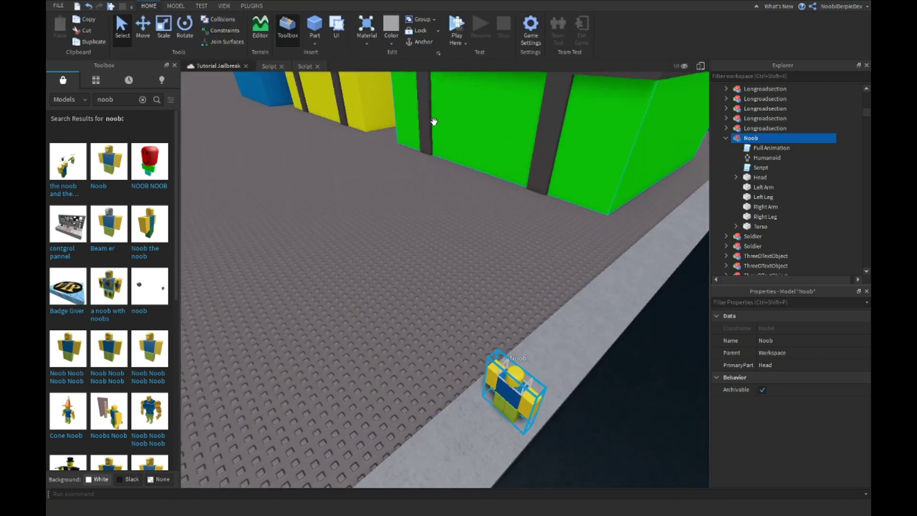
pyautogui.click(457, 26)
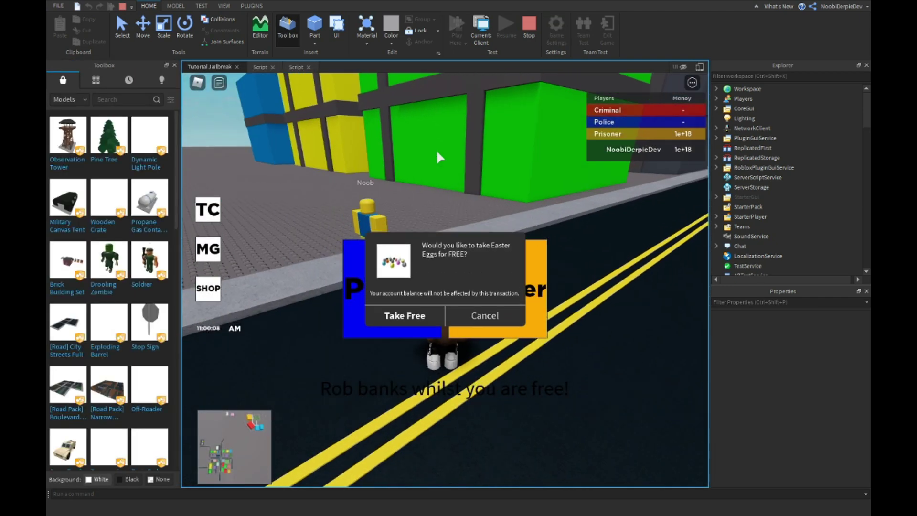
pyautogui.click(474, 317)
pyautogui.press('w')
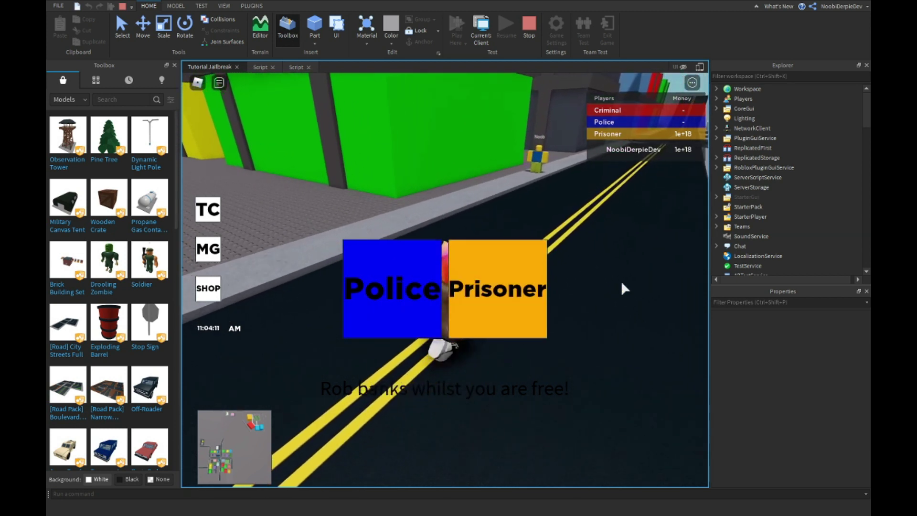
pyautogui.scroll(-3, 571, 266)
pyautogui.moveTo(620, 282); pyautogui.dragTo(571, 266, button='right')
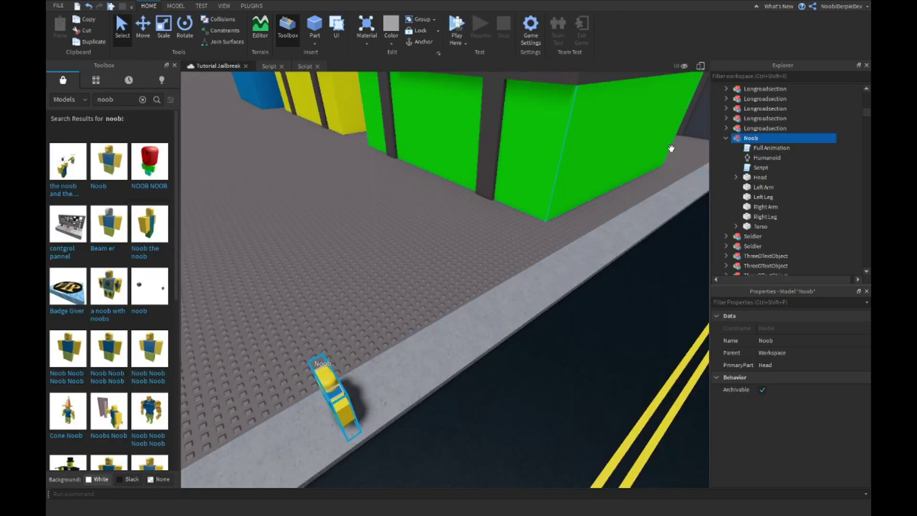
# Delete the Noob's Full Animation script and play-test its walk along the sidewalk once more, stopping the test at the end.
pyautogui.click(770, 148)
pyautogui.press('Delete')
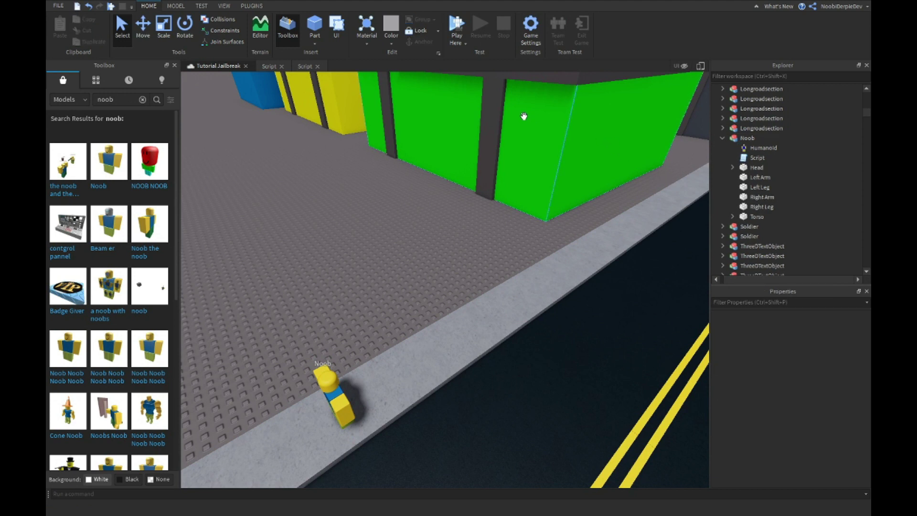
pyautogui.click(451, 29)
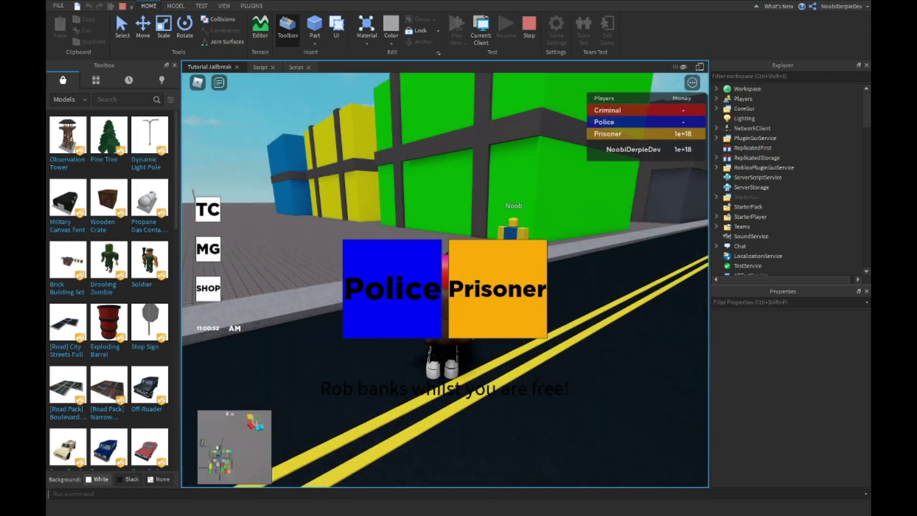
pyautogui.moveTo(638, 156); pyautogui.dragTo(552, 210, button='right')
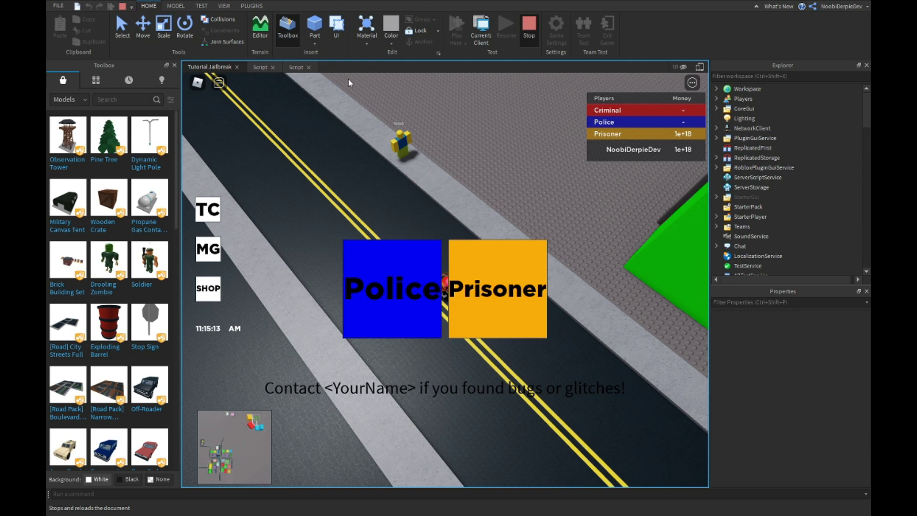
pyautogui.click(529, 27)
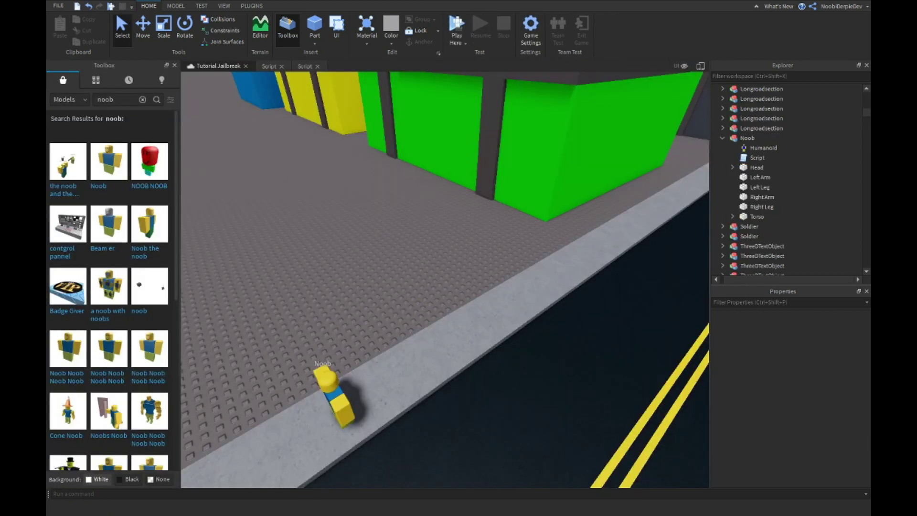